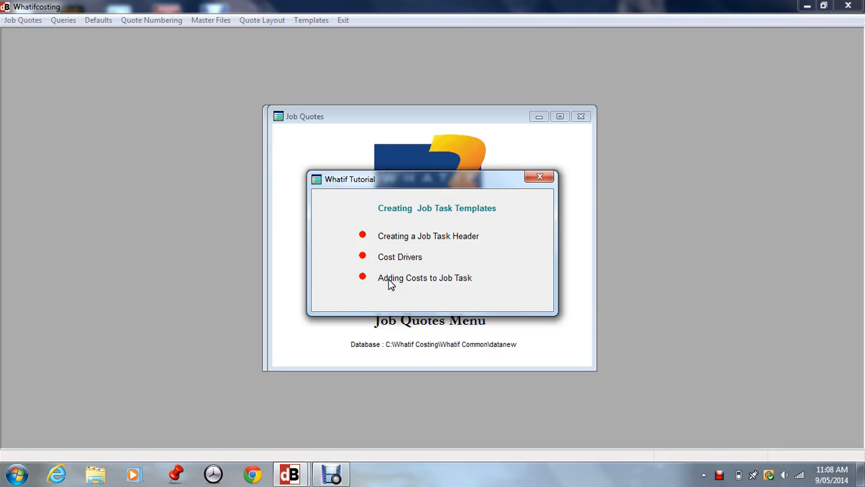
Close the tutorial overview and open the list for creating and editing job templates.
left_click(539, 178)
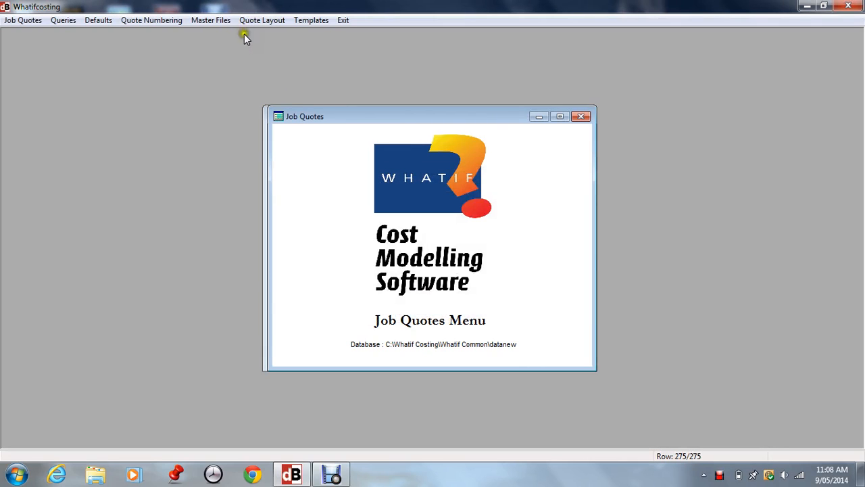
left_click(309, 22)
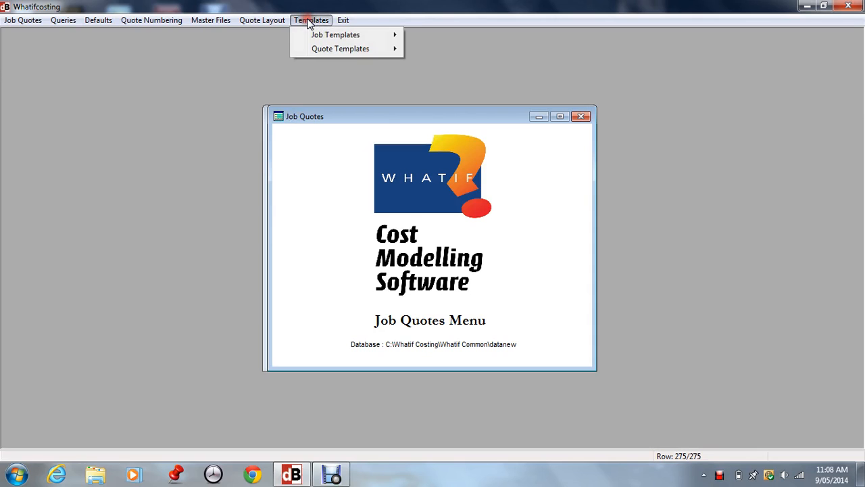
mouse_move(321, 39)
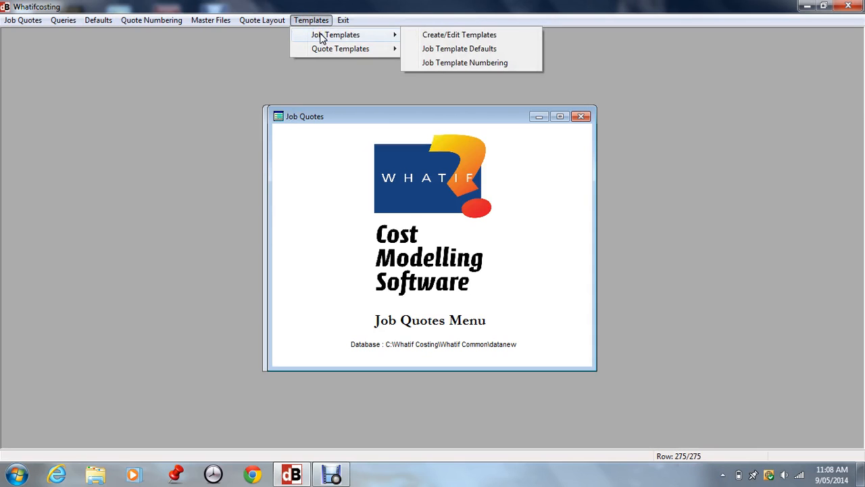
left_click(465, 34)
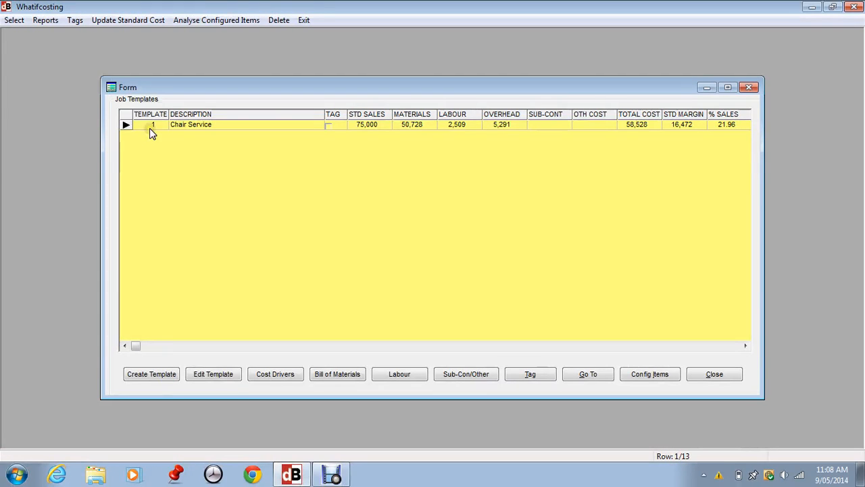
left_click(714, 404)
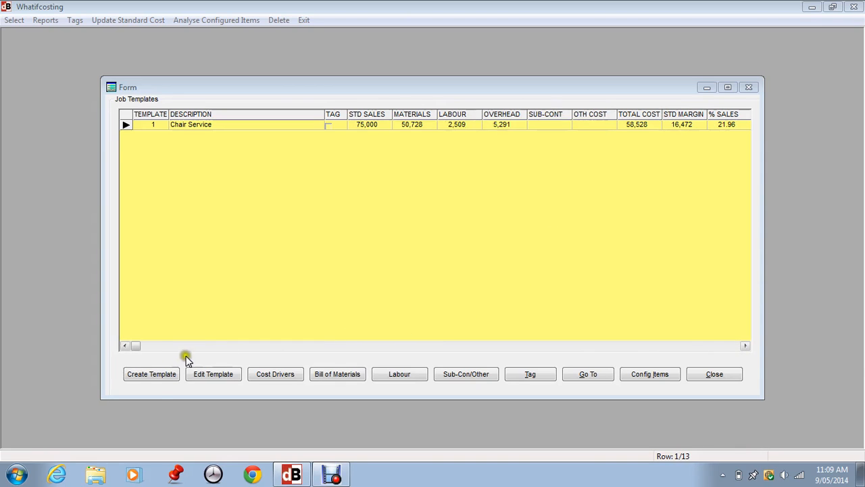
Start a new job template from scratch and enter "Description" as its description.
left_click(150, 374)
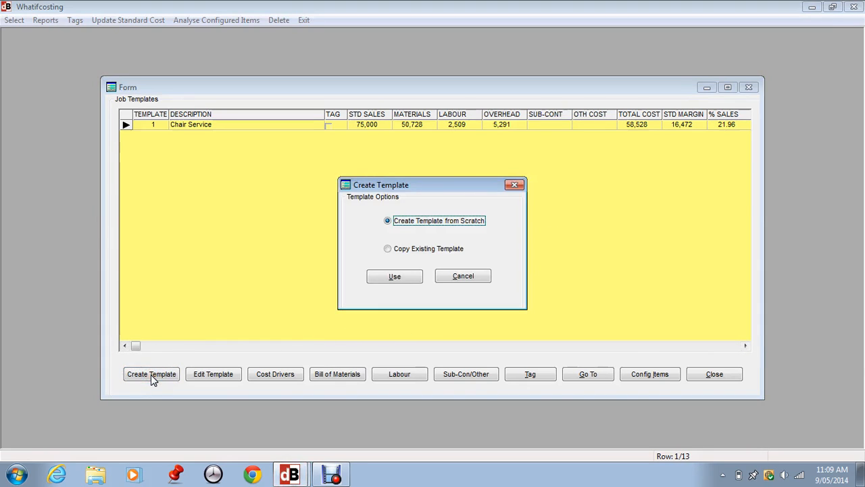
left_click(394, 277)
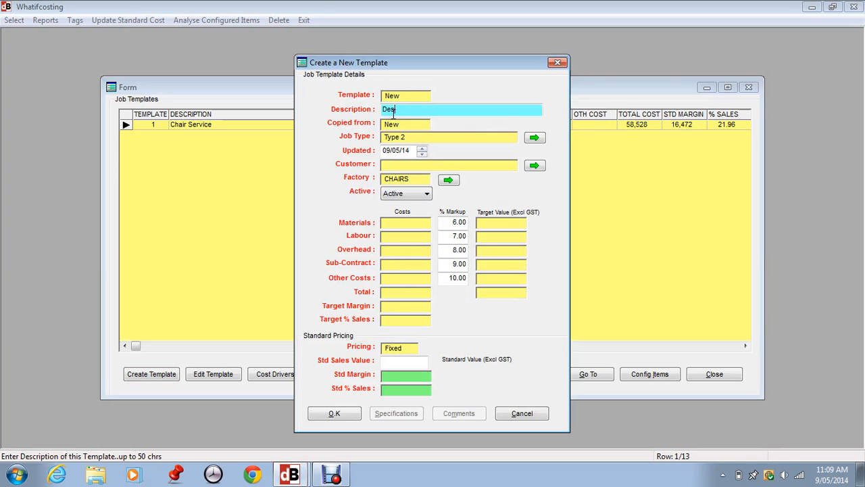
type("Description")
key("Tab")
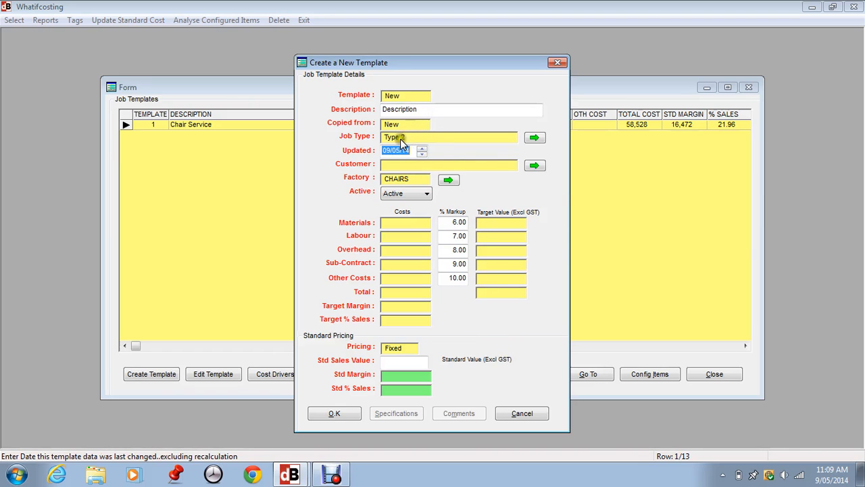
Assign the TYPE2 job type with fixed pricing to the new template.
left_click(536, 137)
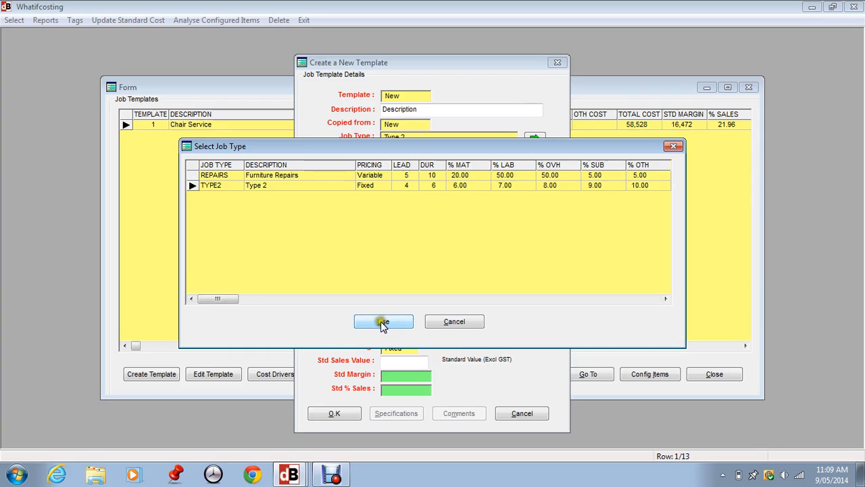
left_click(388, 322)
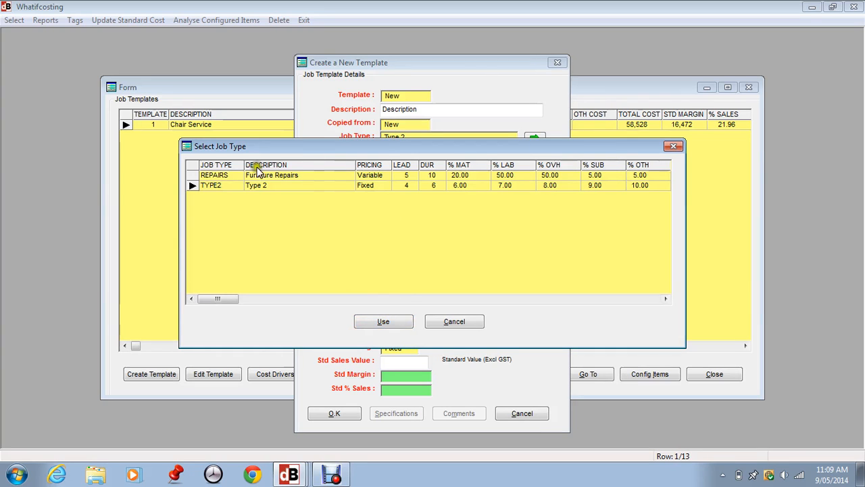
left_click(227, 175)
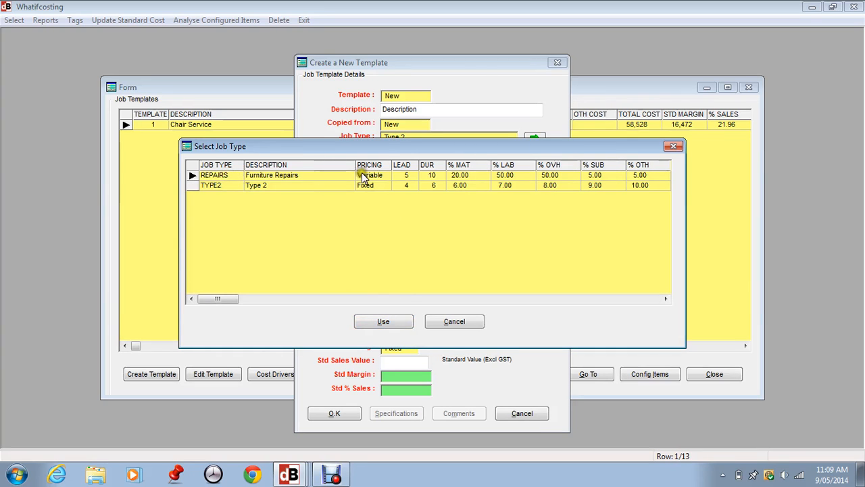
left_click(219, 185)
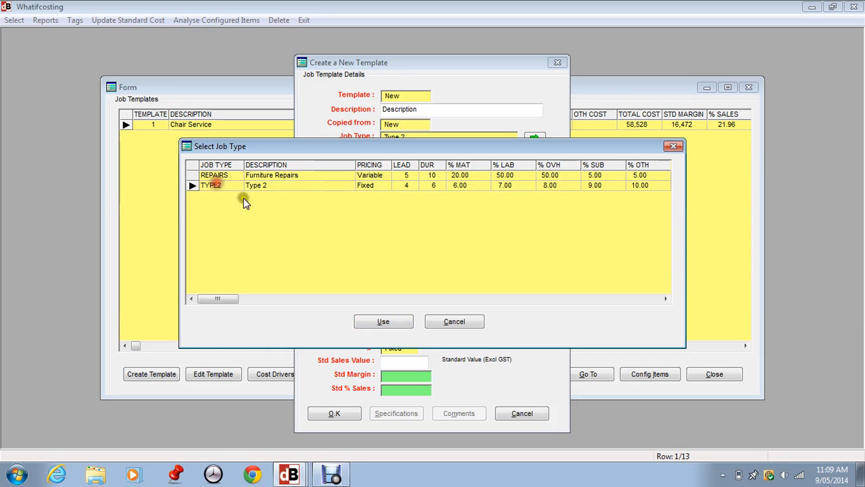
left_click(396, 322)
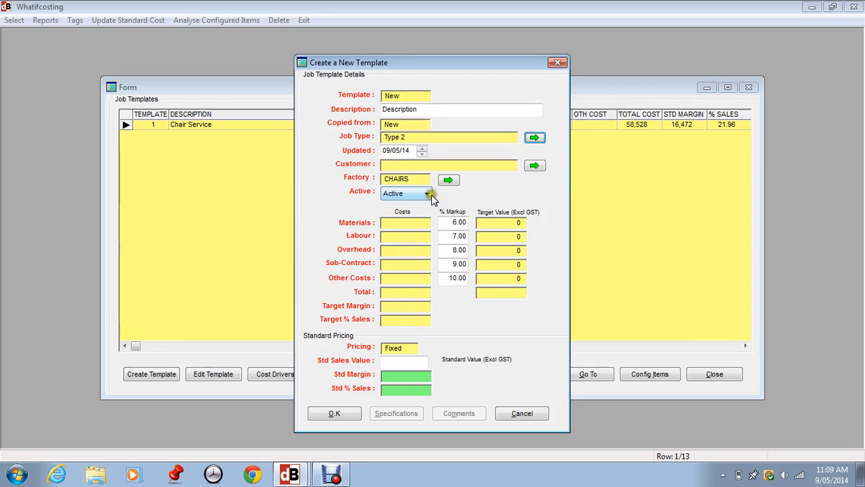
View the customer list without assigning a customer, and set the template's status to Active.
left_click(534, 166)
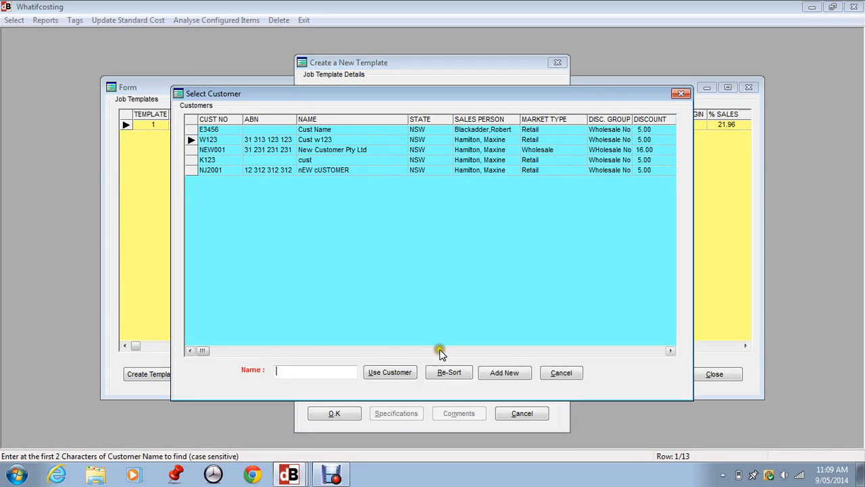
left_click(558, 373)
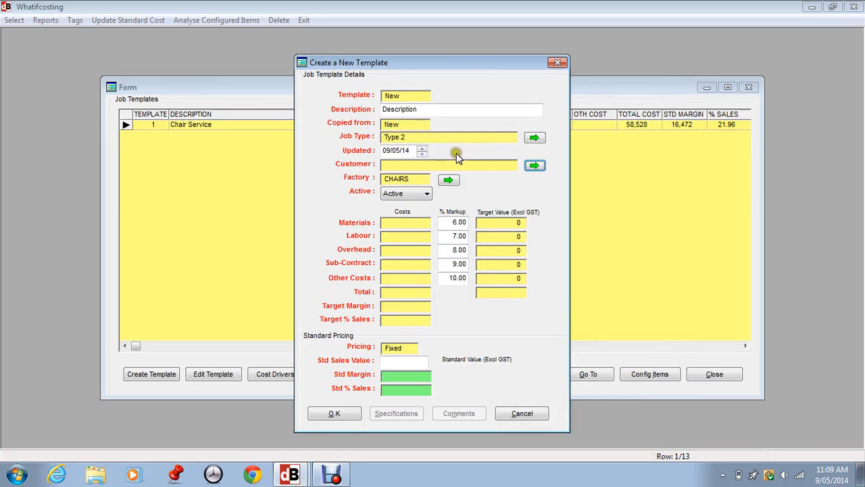
left_click(414, 195)
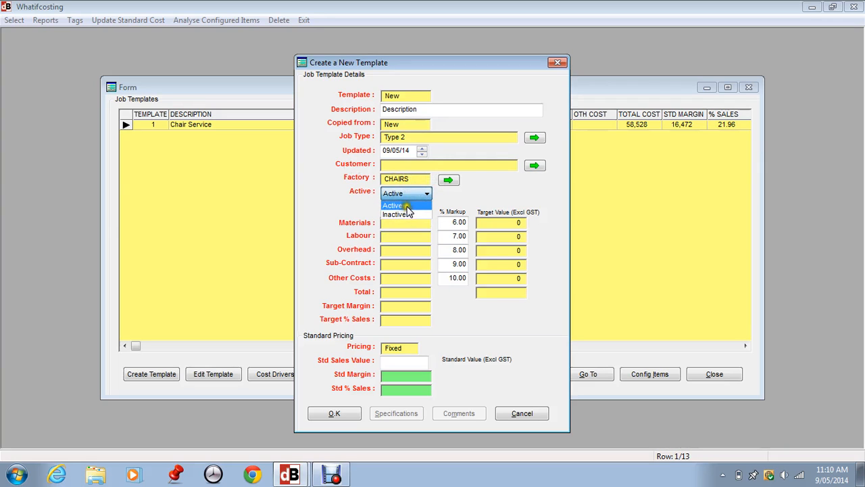
left_click(408, 206)
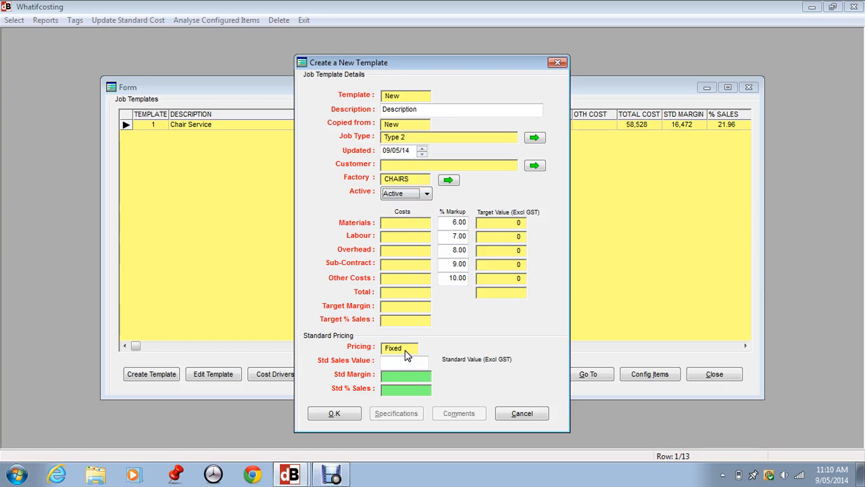
Try a standard sales value of 20,000 for the template, and clear the value again.
left_click(383, 362)
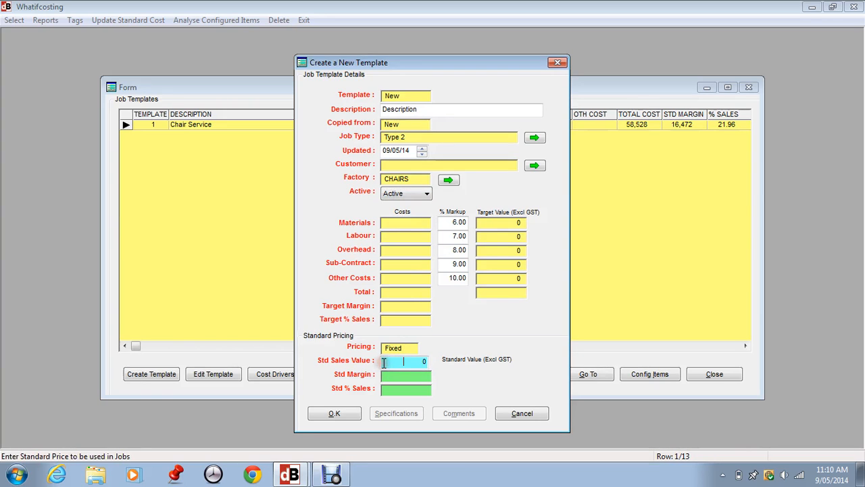
double_click(383, 363)
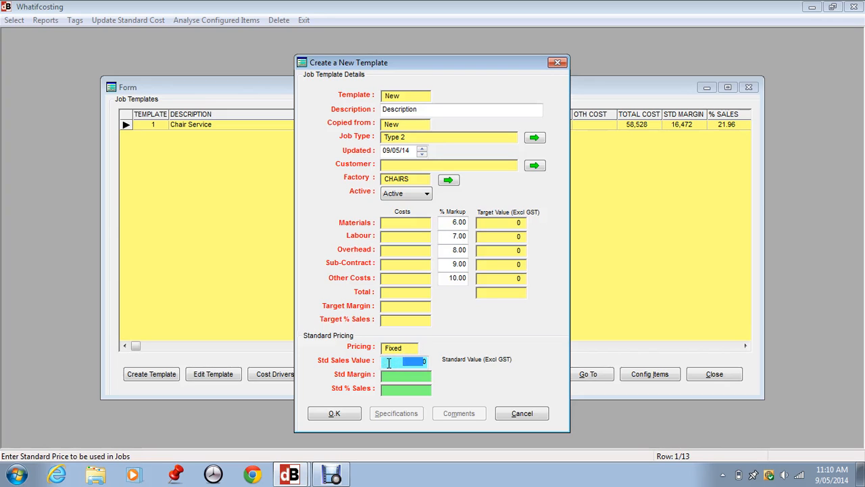
left_click_drag(387, 362, 430, 363)
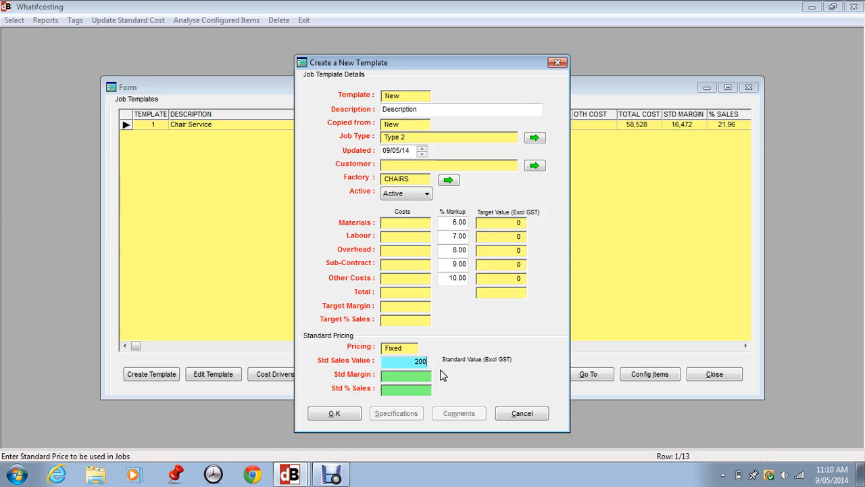
key("Tab")
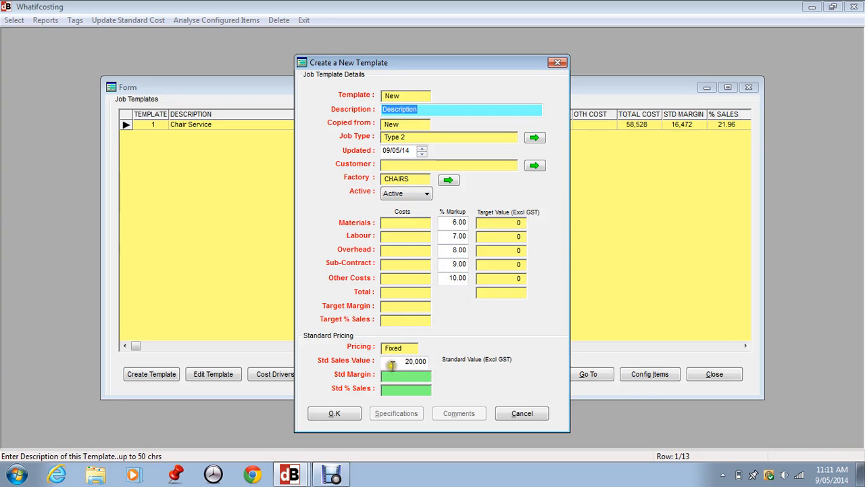
left_click_drag(394, 360, 433, 364)
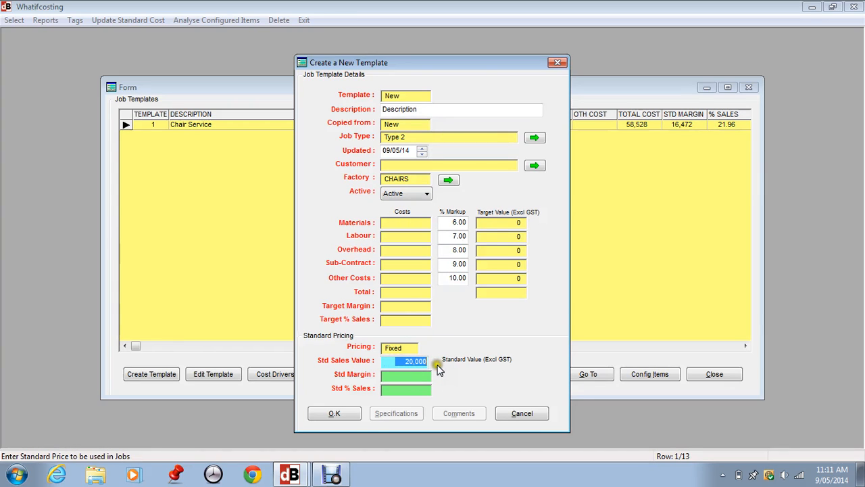
key("BackSpace")
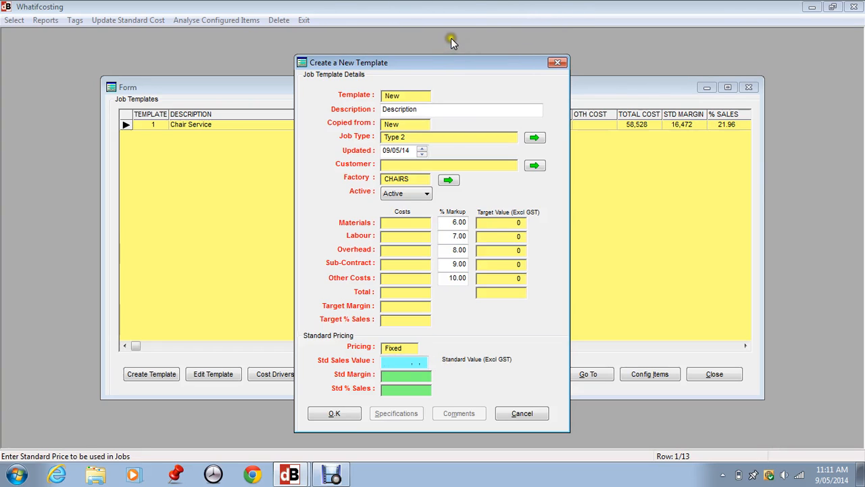
Save the new template and store "Longer Descripion which would appear on the quote" as the long description in its specifications.
left_click(330, 413)
left_click(409, 270)
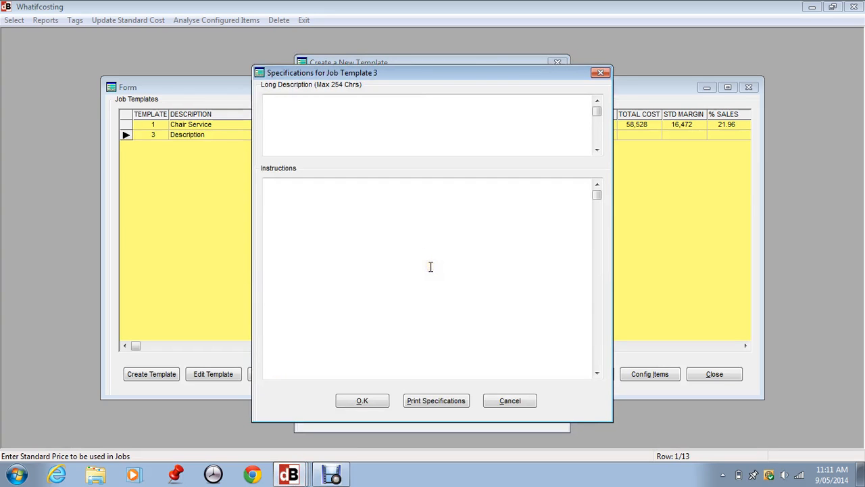
type("Longer Descripion which")
type("wo")
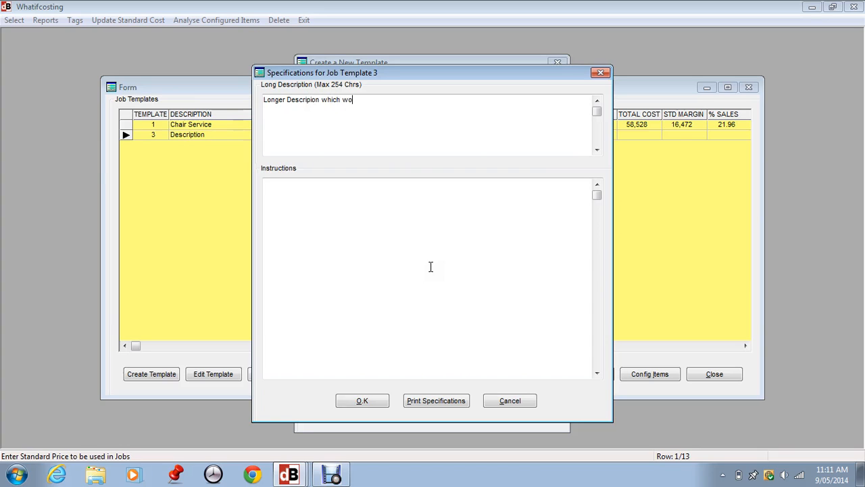
type("uld appear on the quote")
left_click(298, 193)
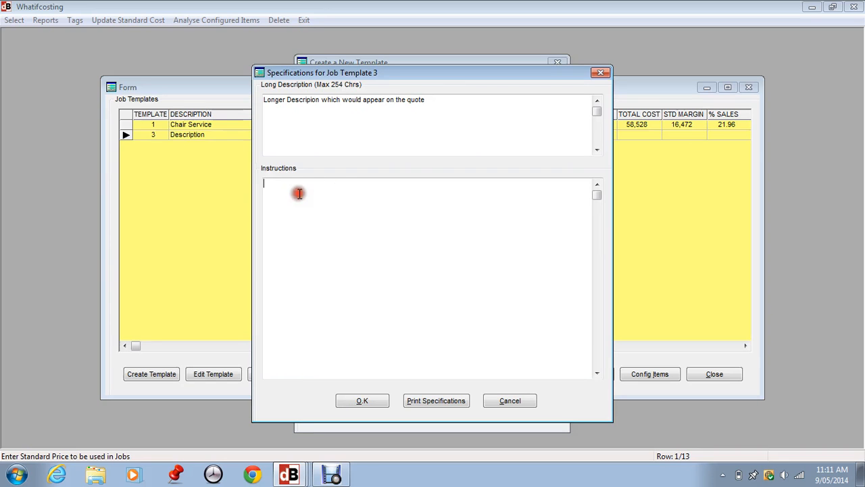
left_click(360, 403)
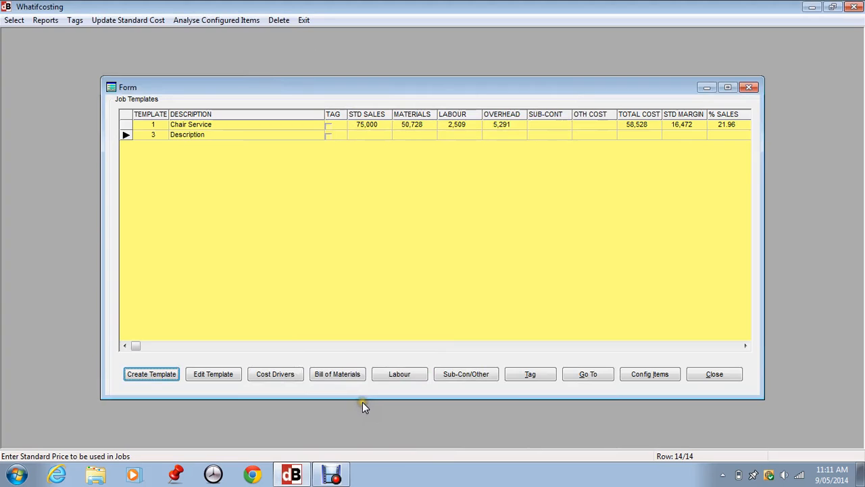
Open the cost drivers of template 3 and delete the duplicate JOB driver.
left_click(363, 139)
left_click(275, 373)
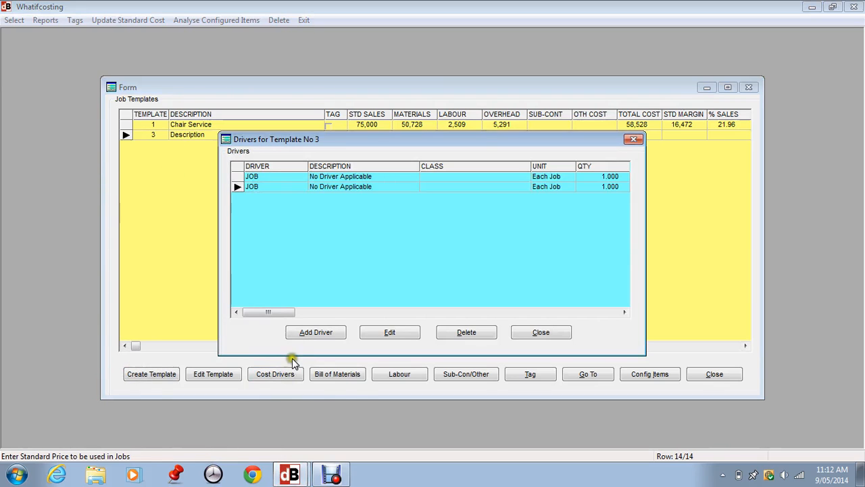
left_click(475, 332)
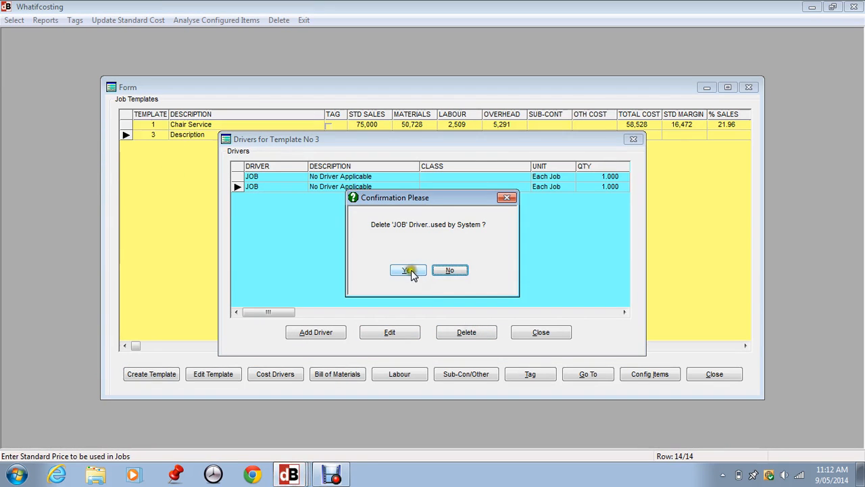
left_click(408, 270)
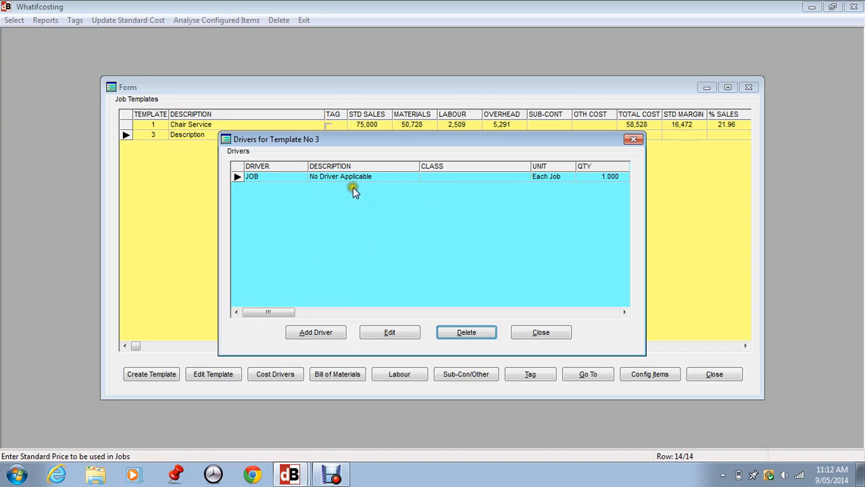
Add the CHAIRLEGS driver to template 3 with a quantity of 4, and close the driver list.
left_click(313, 332)
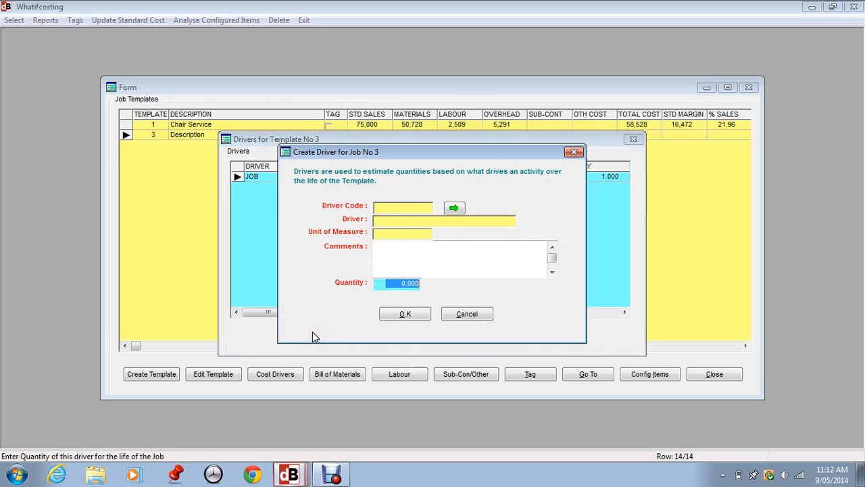
left_click(454, 207)
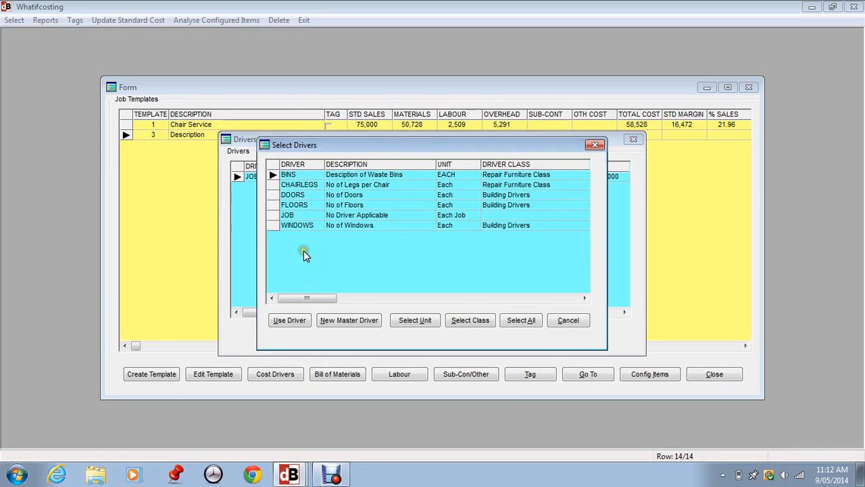
left_click(299, 185)
left_click(290, 320)
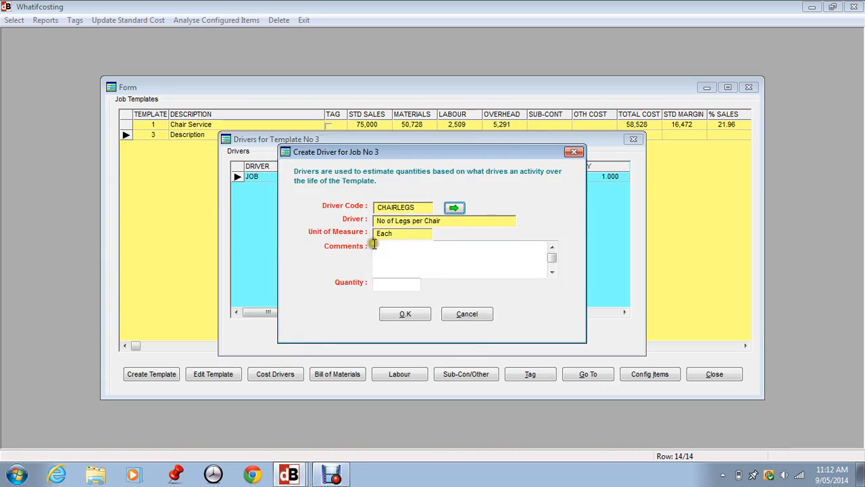
left_click(382, 283)
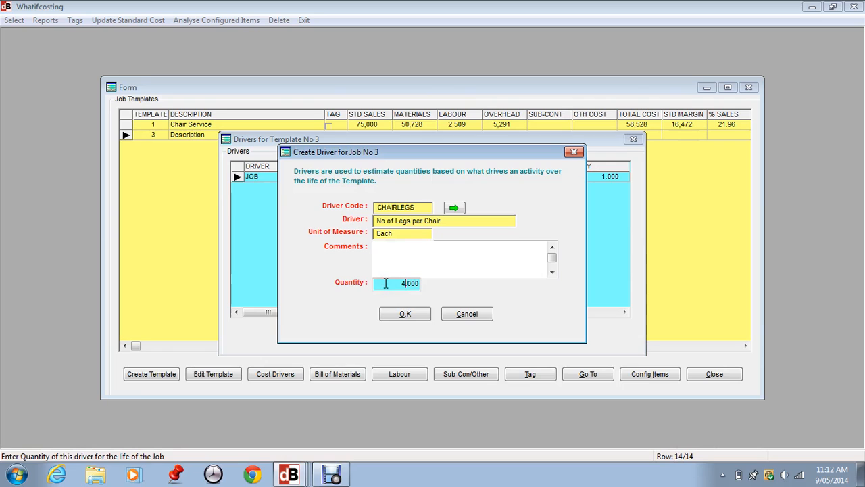
type("4")
key("Tab")
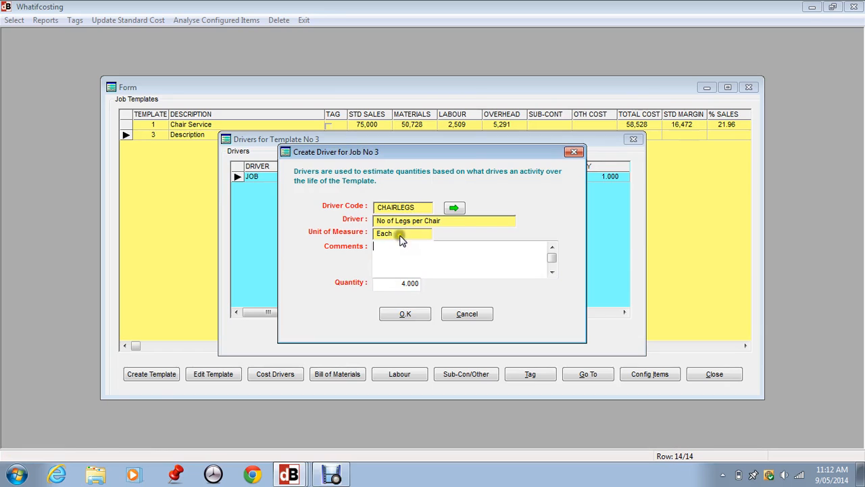
left_click(394, 285)
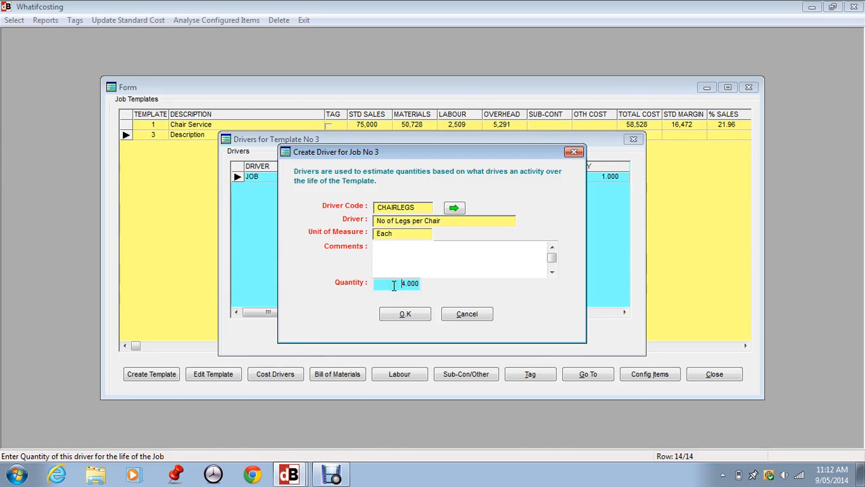
left_click(404, 315)
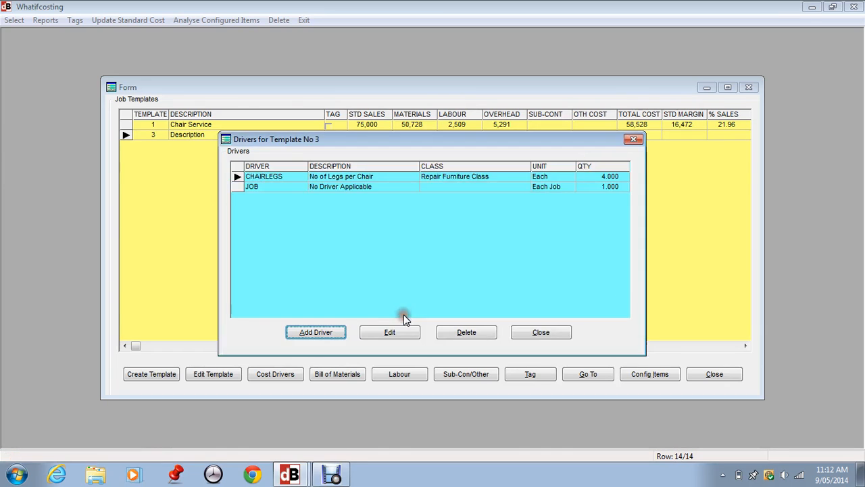
left_click(539, 333)
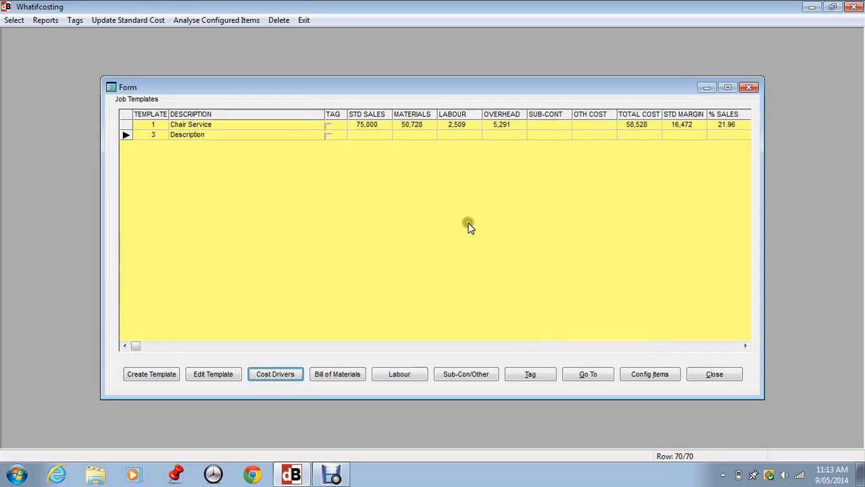
Add item 01513 Nimmo Beam 4 Seater to template 3's bill of materials with a usage of 2 per driver unit, and close the bill.
left_click(340, 376)
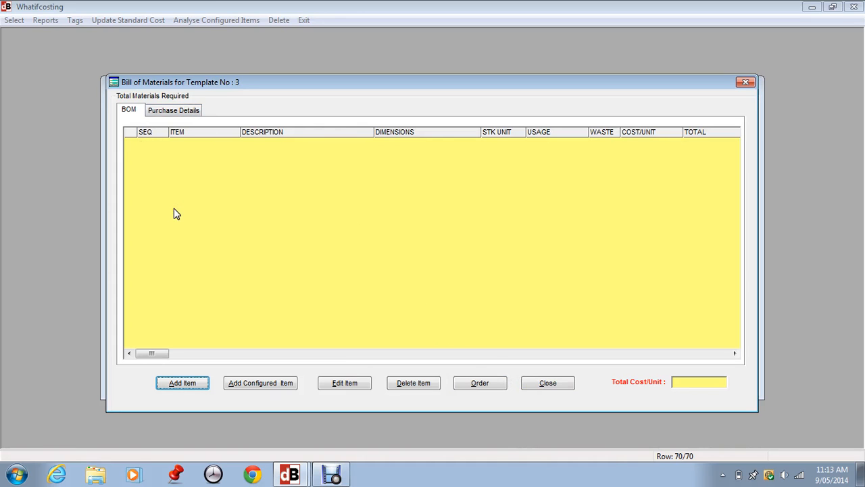
left_click(183, 382)
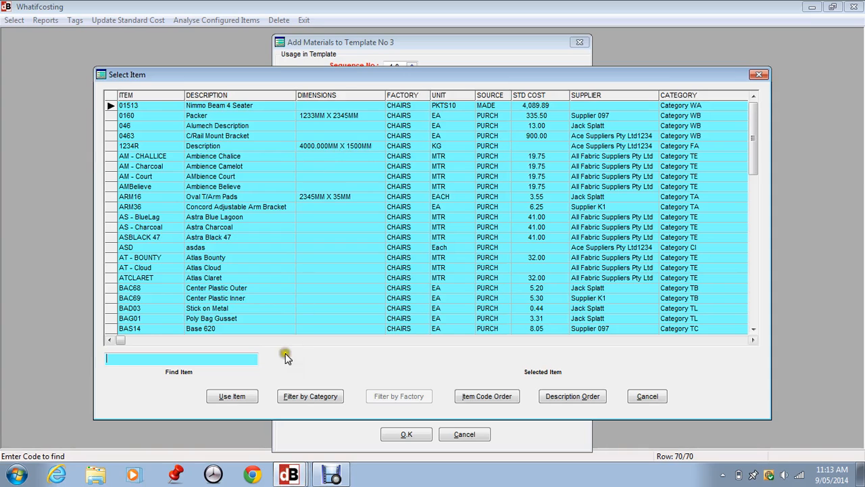
left_click(229, 394)
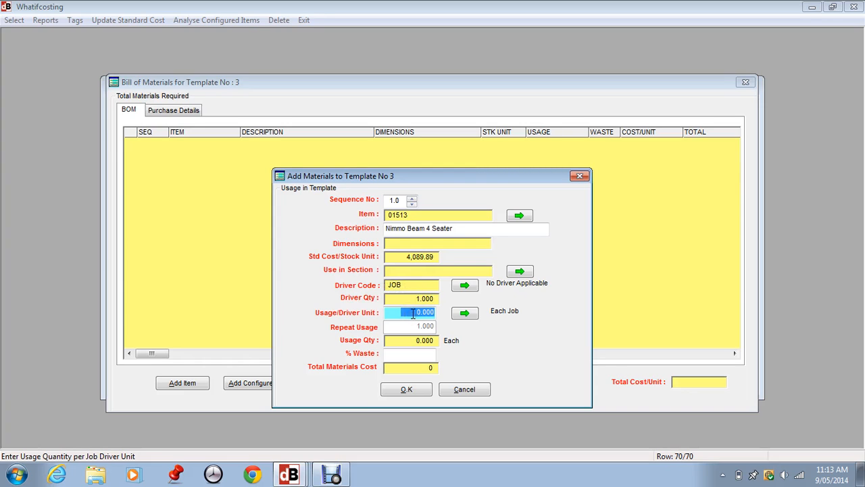
left_click_drag(410, 311, 443, 311)
type("2")
key("Tab")
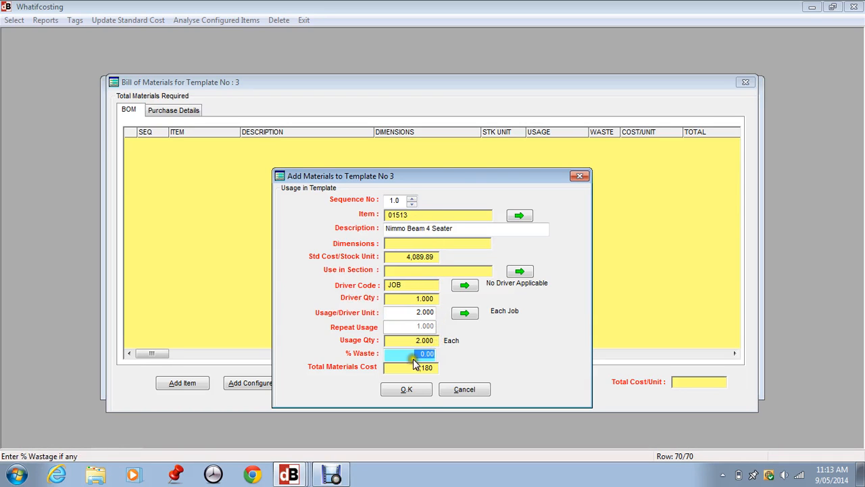
left_click(405, 391)
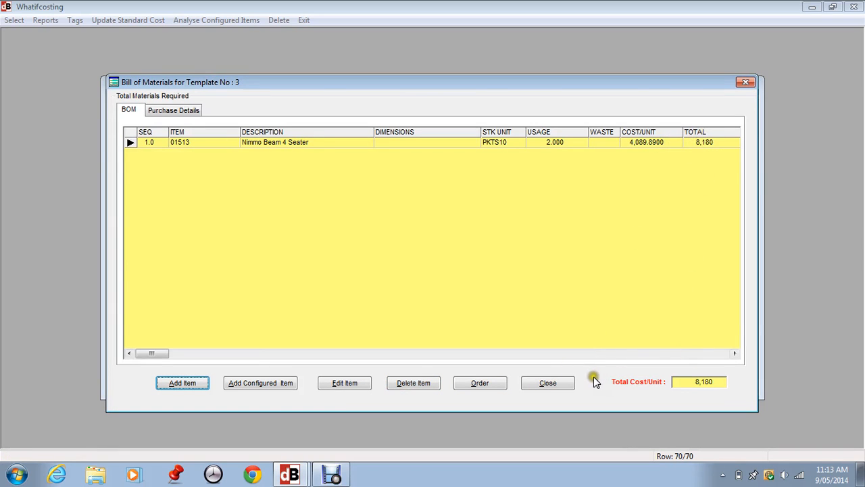
left_click(564, 385)
left_click(562, 383)
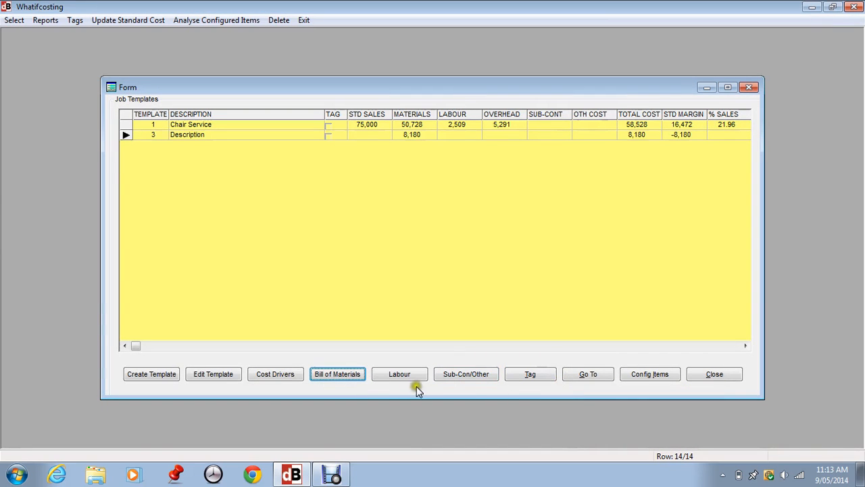
Start a labour line for template 3 using the standard operation COP1 Repair Legs.
left_click(401, 371)
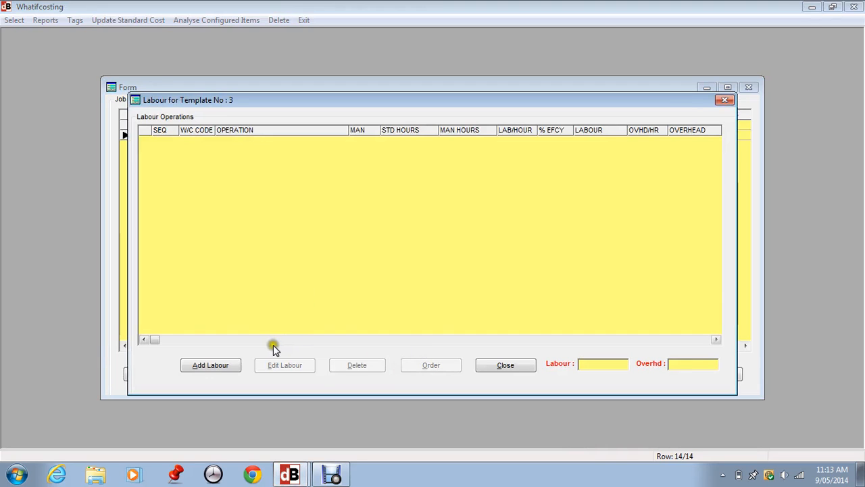
left_click(223, 361)
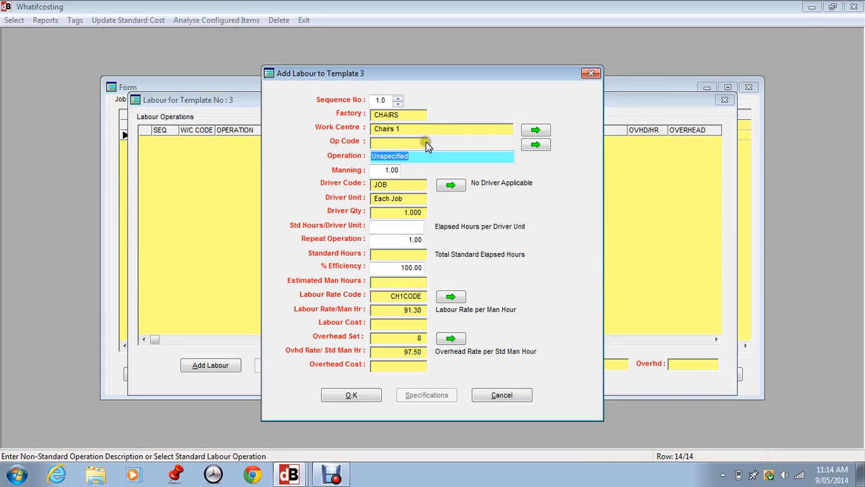
left_click(535, 146)
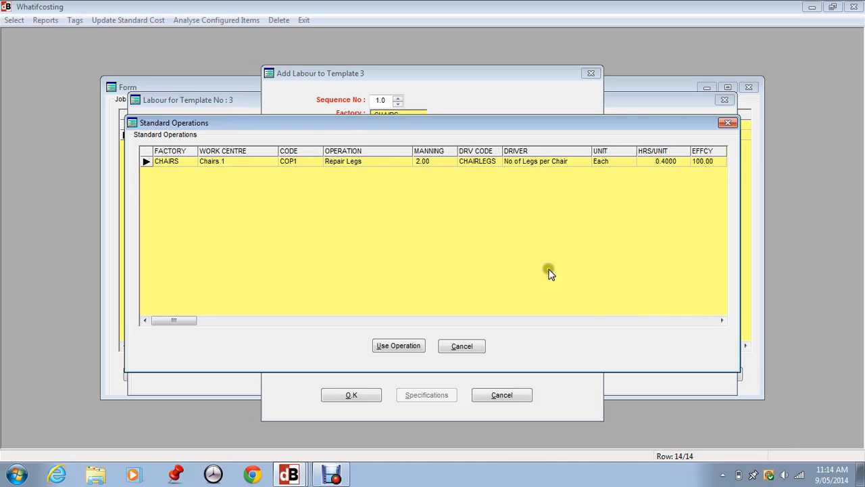
left_click(406, 346)
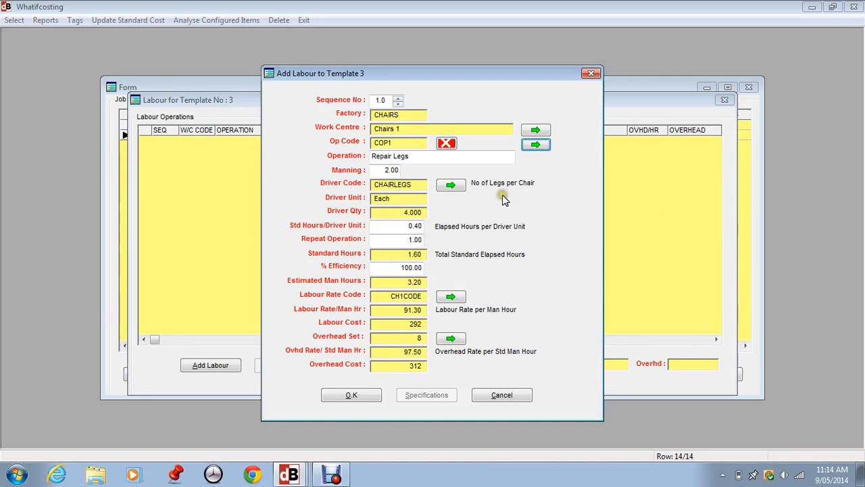
Set the labour line's efficiency to 90% and its repeat operation to 2.
double_click(399, 268)
type("90")
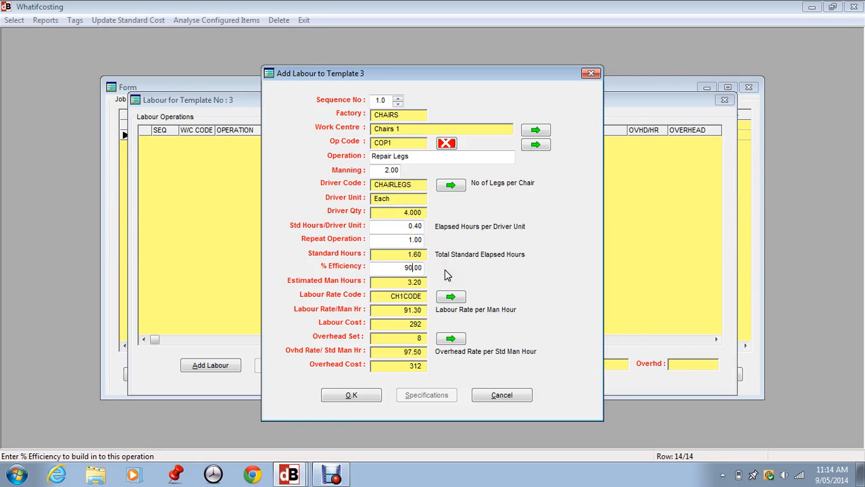
key("Tab")
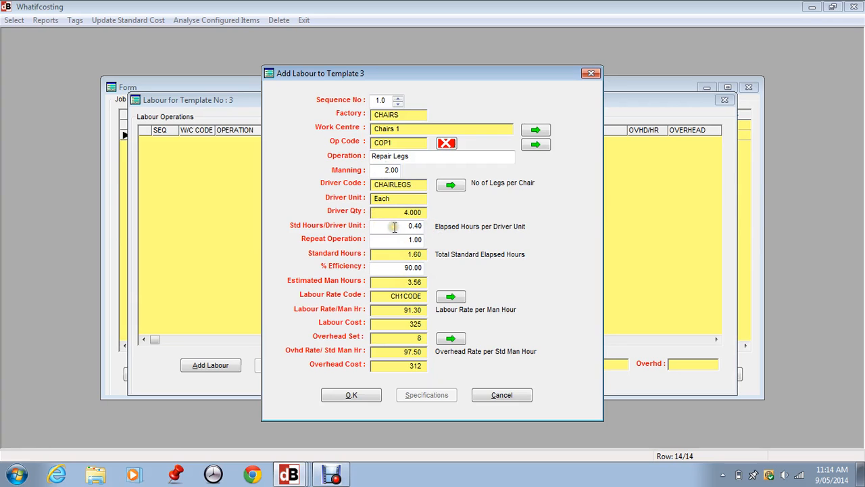
left_click_drag(395, 240, 442, 240)
type("2")
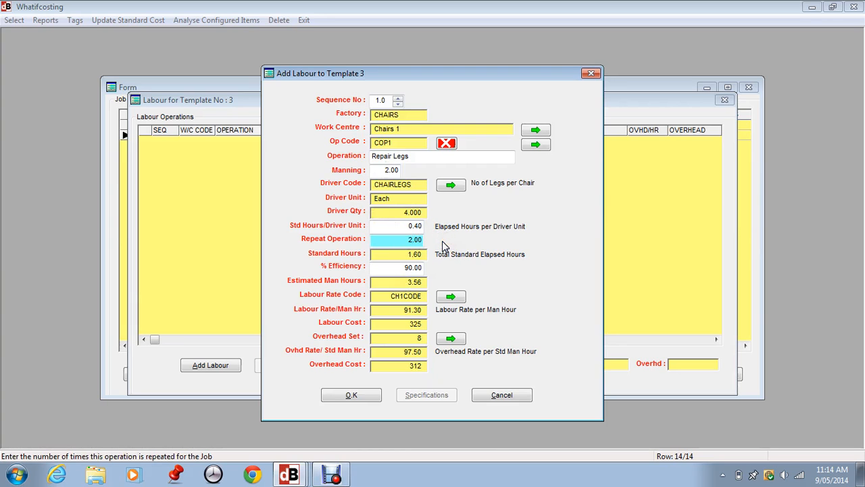
key("Tab")
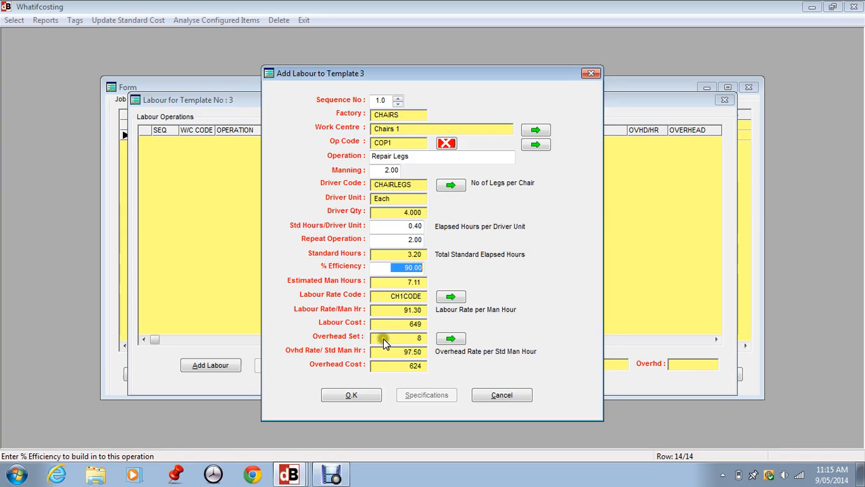
Choose overhead set 8 of work centre CH1 for the labour operation and save the labour line.
left_click(449, 337)
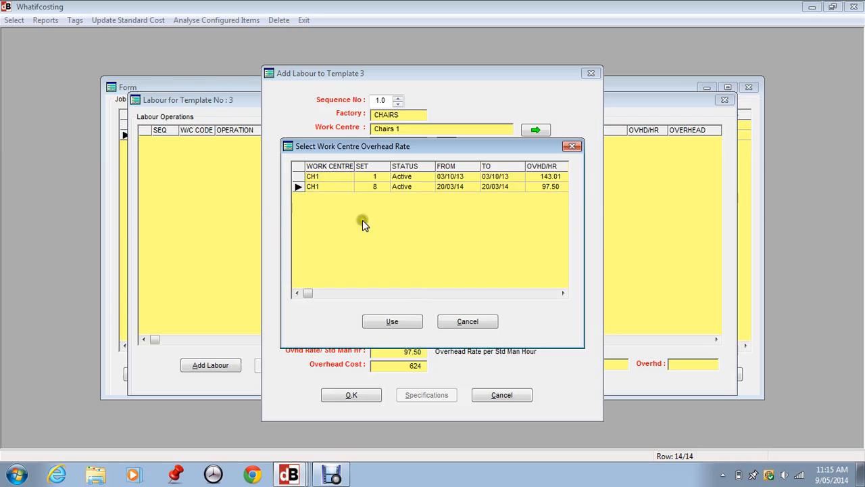
left_click(401, 322)
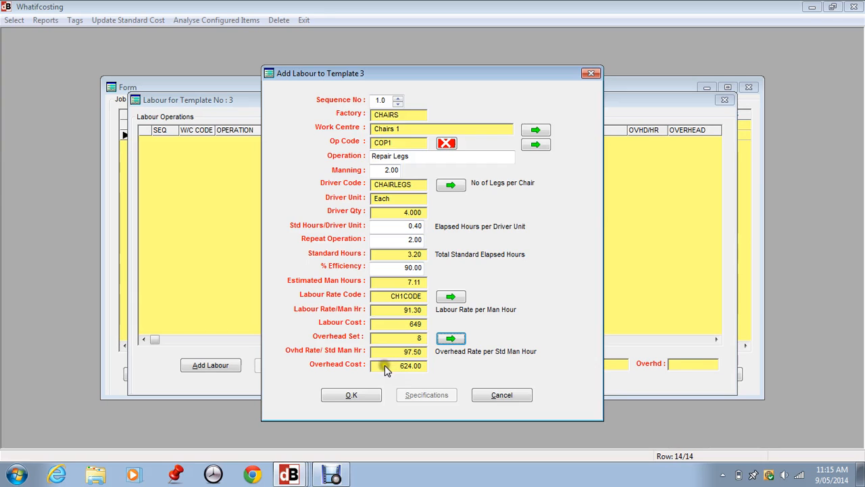
left_click(355, 396)
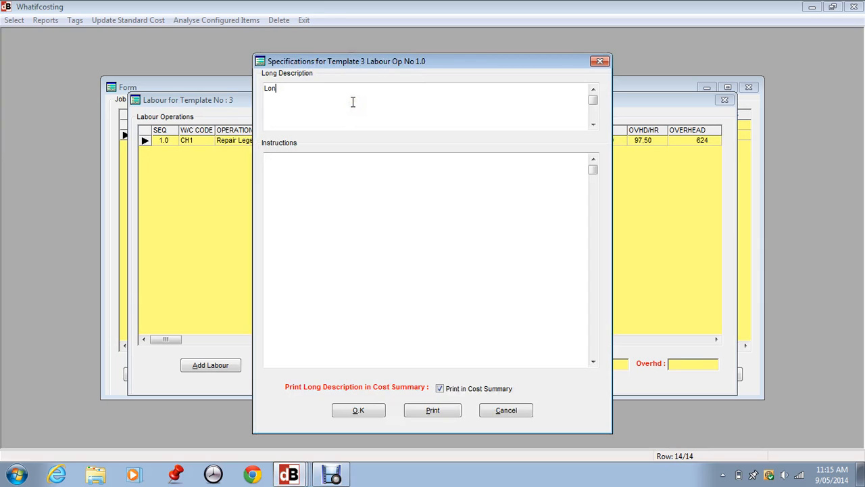
Store "Long Description" as the long description in the labour operation's specifications, and close the labour list.
type("Long Descript")
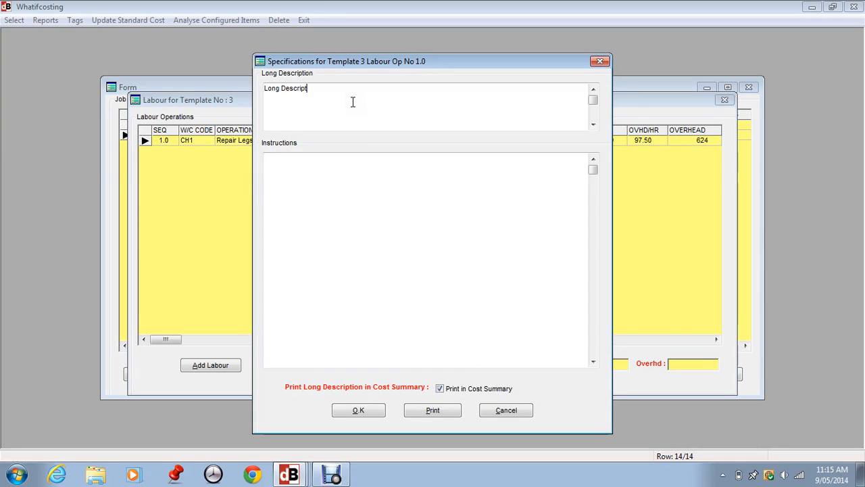
type("ion")
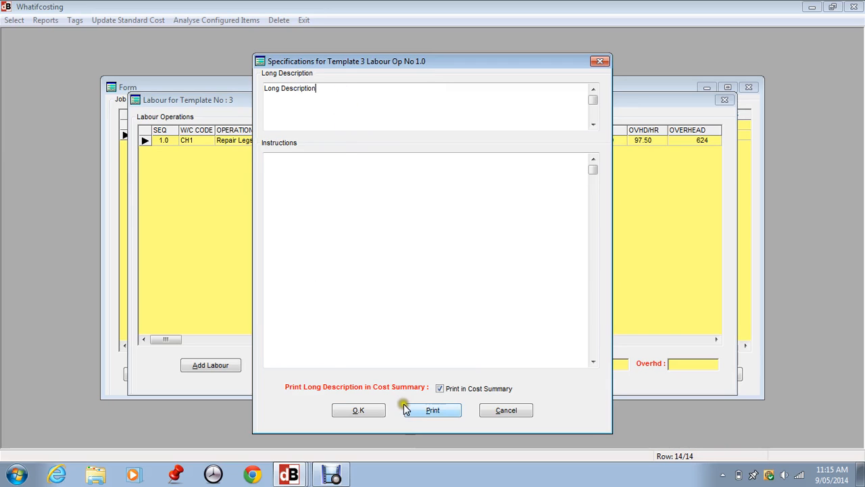
left_click(360, 411)
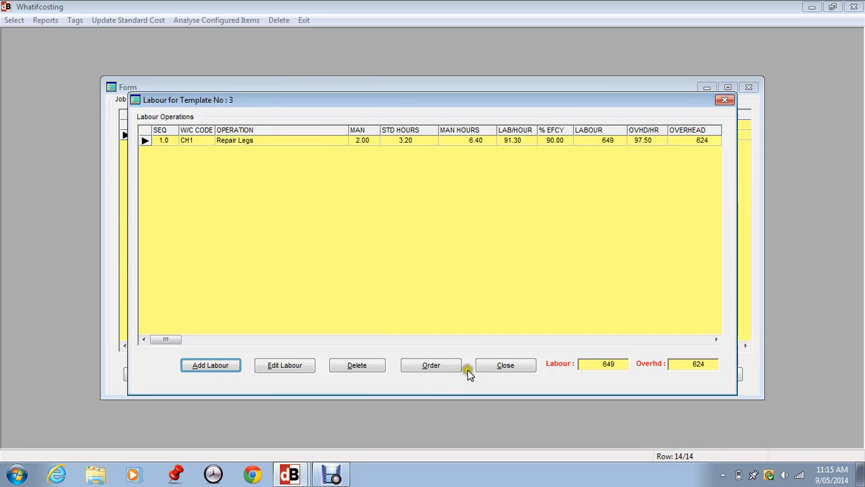
left_click(503, 365)
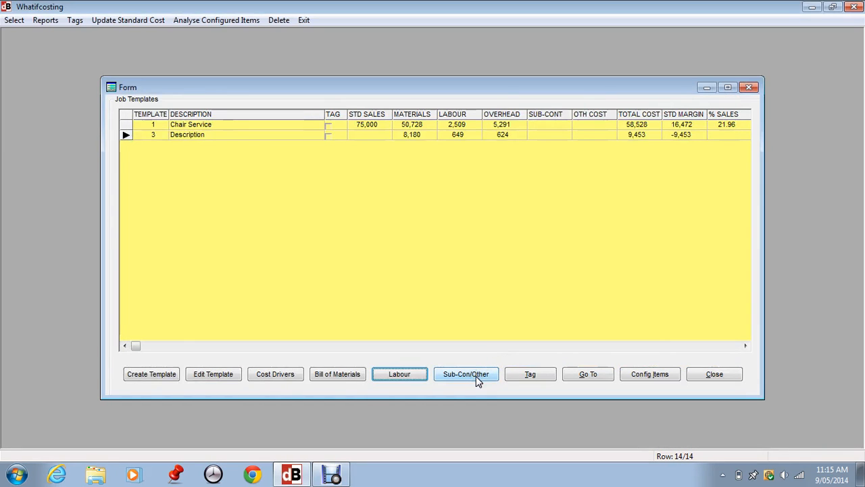
Start a sub-contract line for template 3 with the first listed supplier and the class XP1 Cement Contracts.
left_click(476, 375)
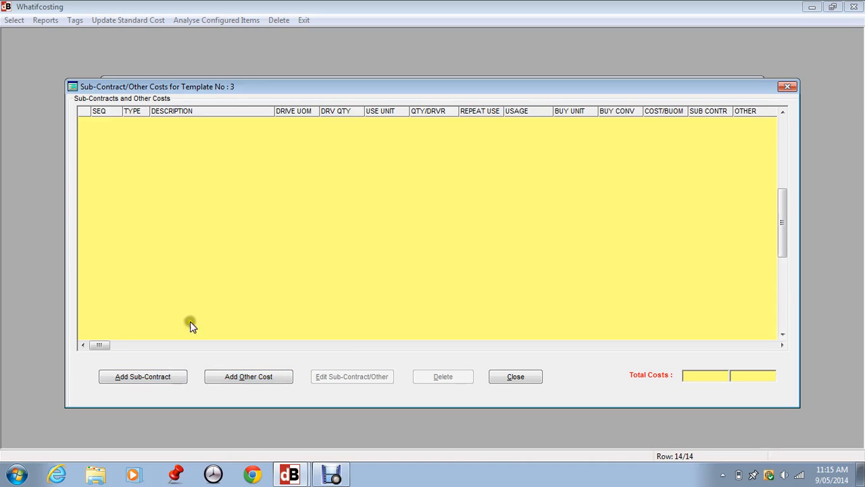
left_click(137, 379)
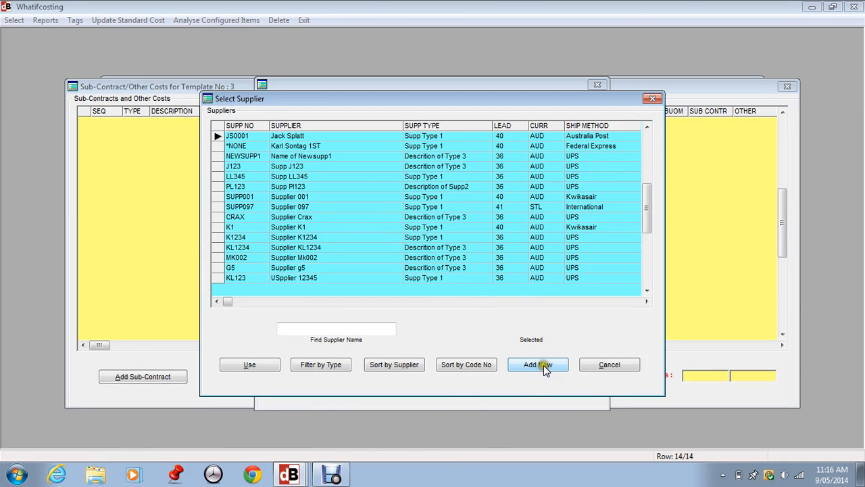
left_click(260, 364)
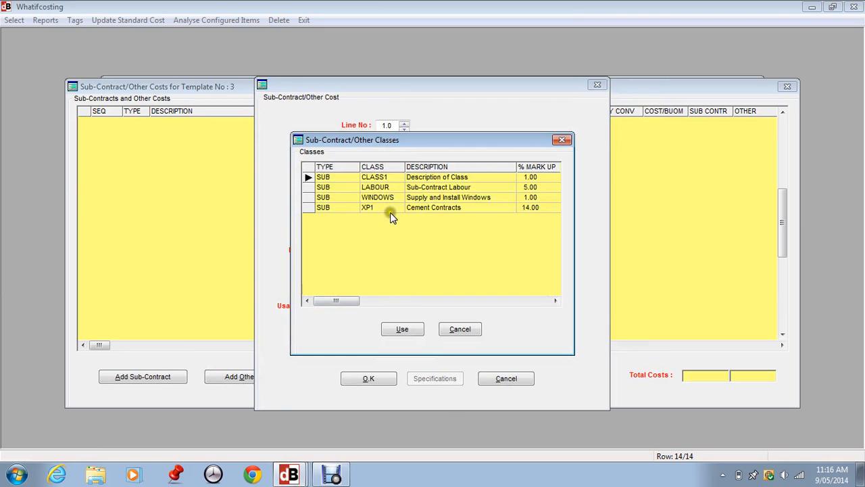
left_click(347, 188)
left_click(398, 328)
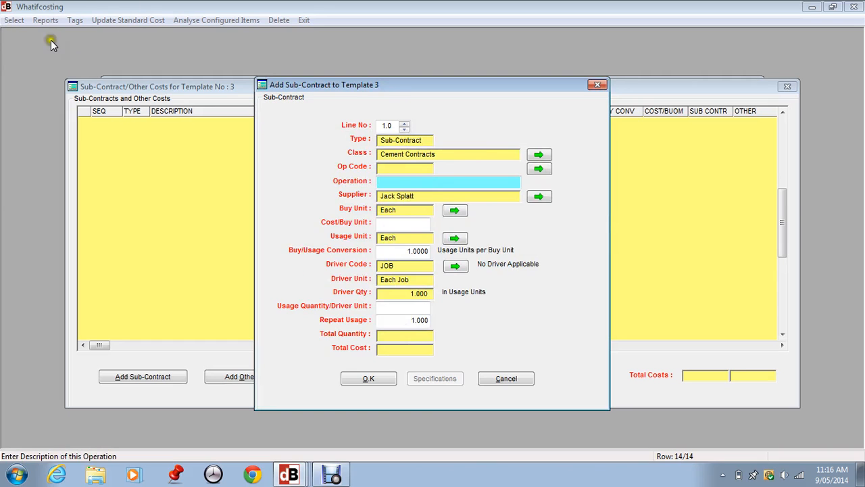
Check the standard sub-contract operations without using one, and enter "Non Standard" as the line's operation.
left_click(539, 169)
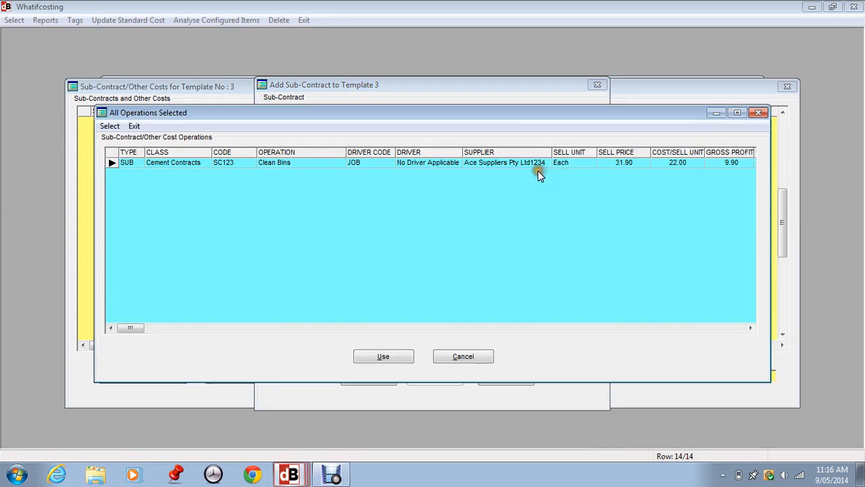
left_click(462, 358)
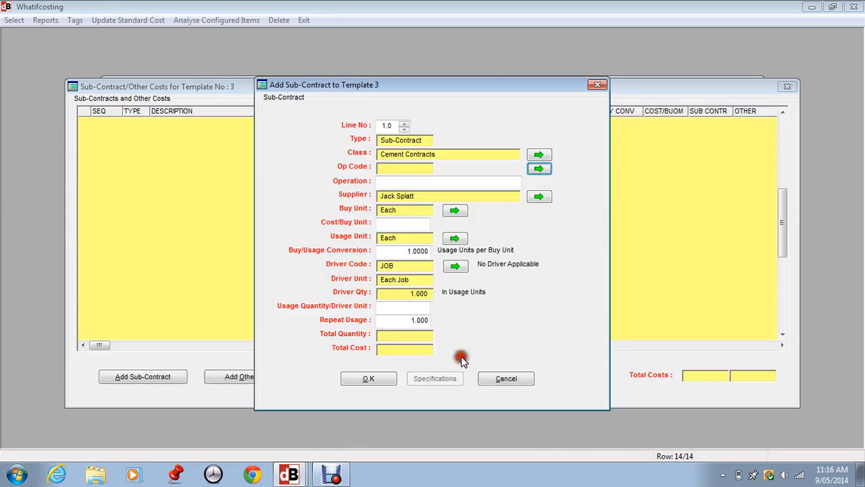
left_click(393, 182)
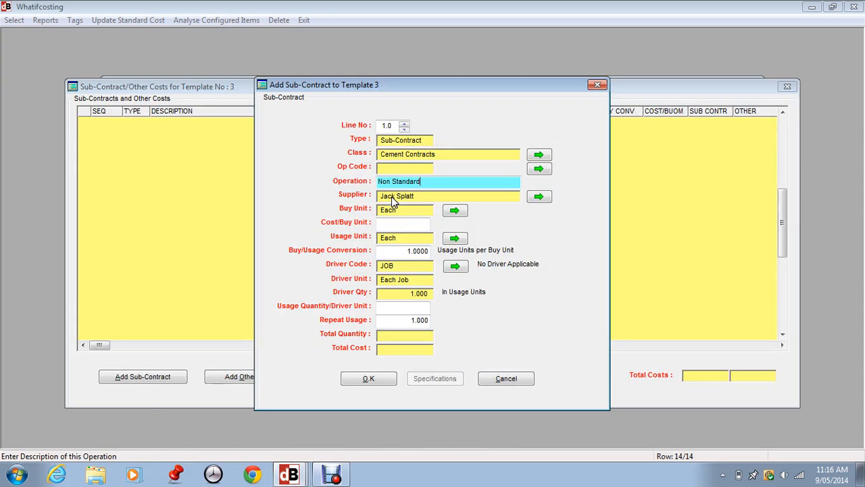
key("Tab")
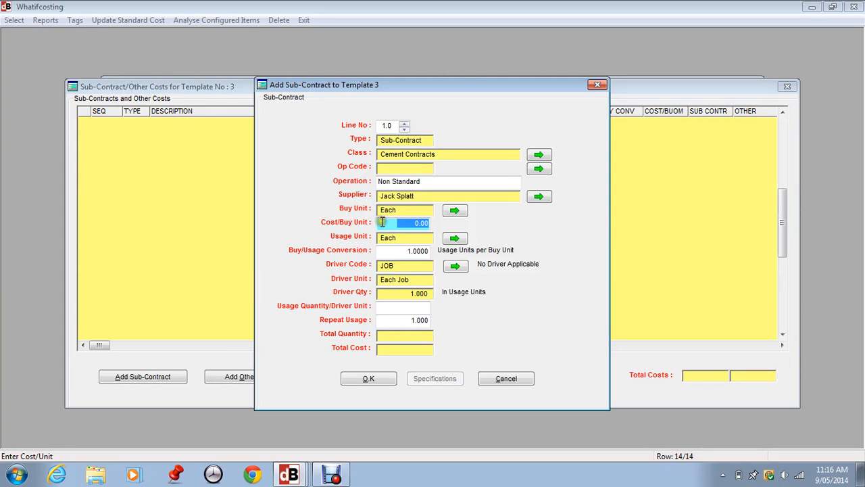
Set the sub-contract line's cost per buy unit to 1,500.00, keeping the buy/usage conversion.
left_click_drag(383, 222, 428, 221)
type("1,50")
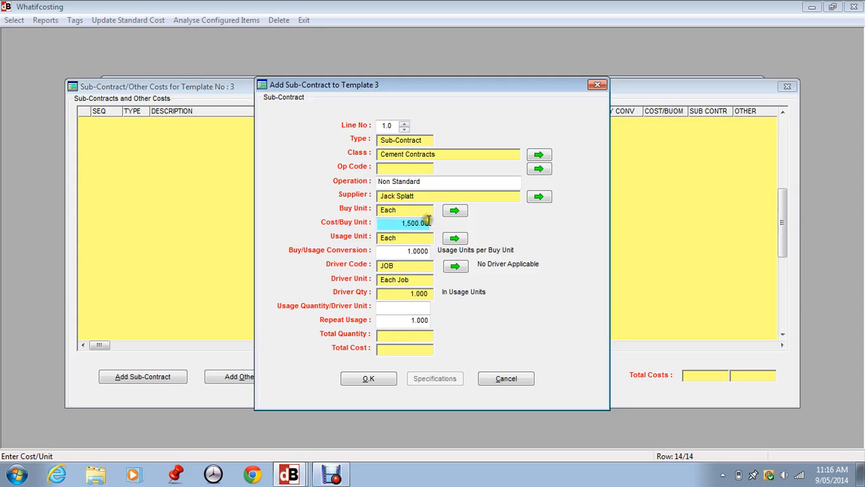
type("0")
key("Tab")
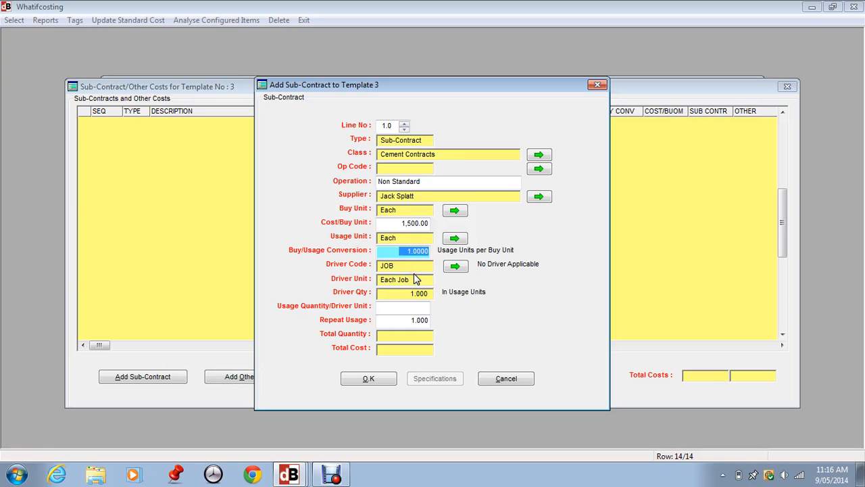
key("Tab")
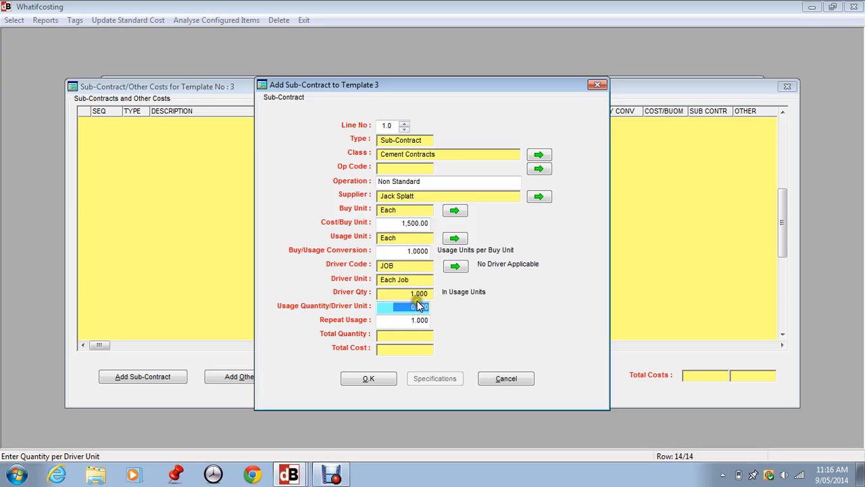
Keep the JOB driver, and set the usage quantity per driver unit to 1 and the repeat usage to 5.
left_click(454, 267)
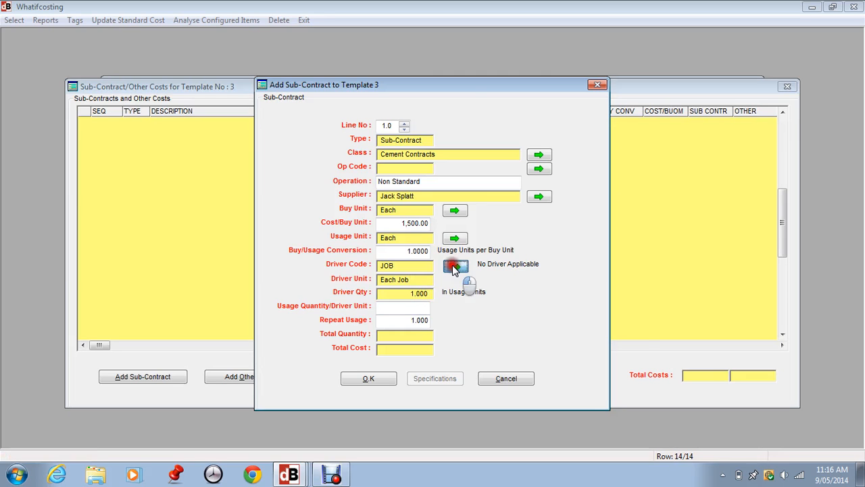
left_click(448, 332)
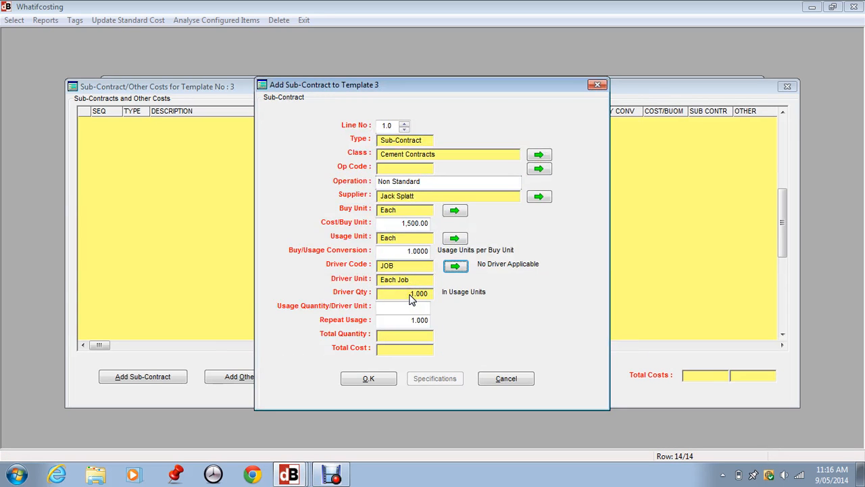
left_click_drag(388, 305, 438, 307)
type("1")
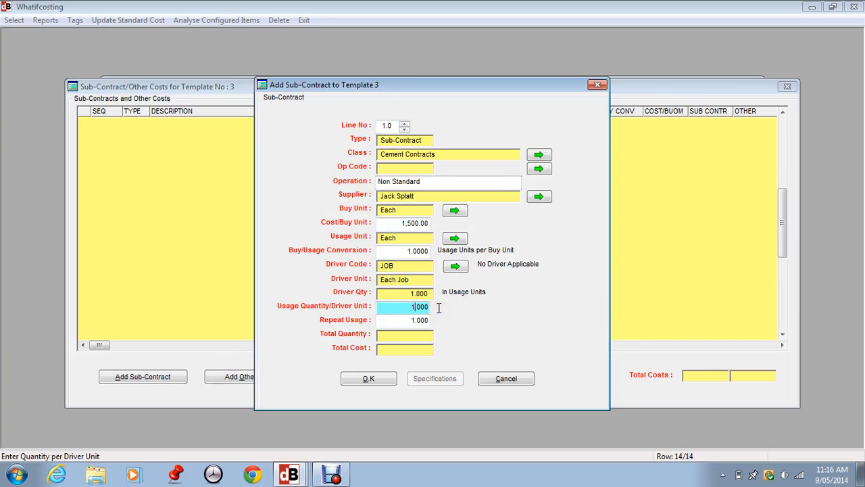
key("Tab")
type("5")
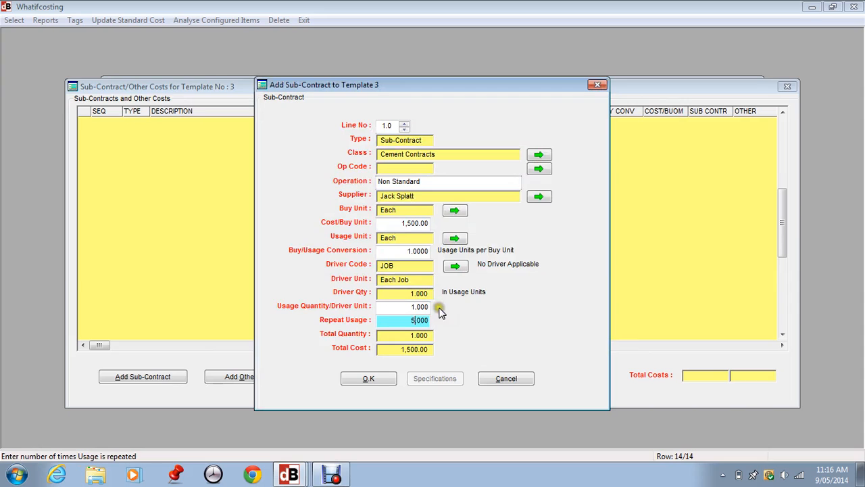
key("Tab")
left_click(404, 309)
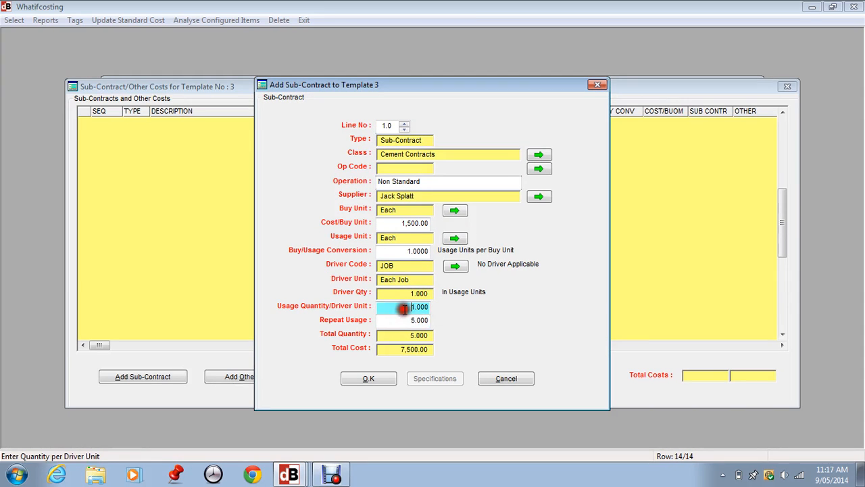
left_click(401, 321)
left_click(401, 309)
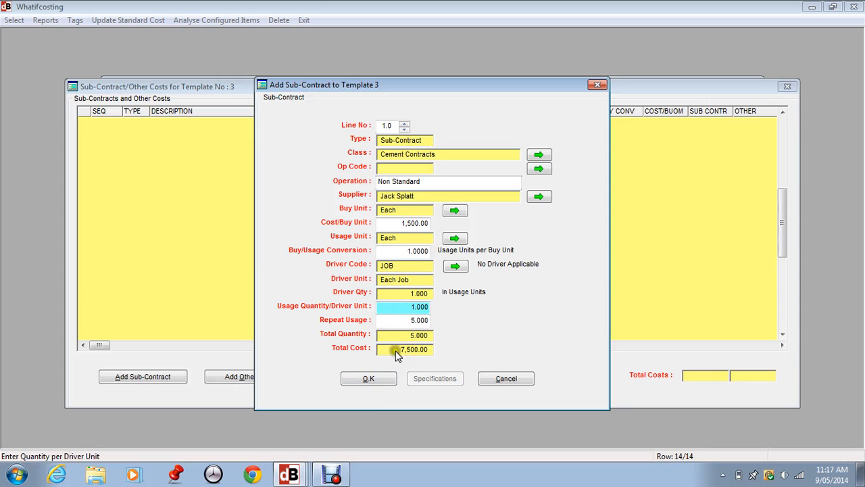
Save the sub-contract line and store "Long description" as the long description in its specifications.
left_click(369, 380)
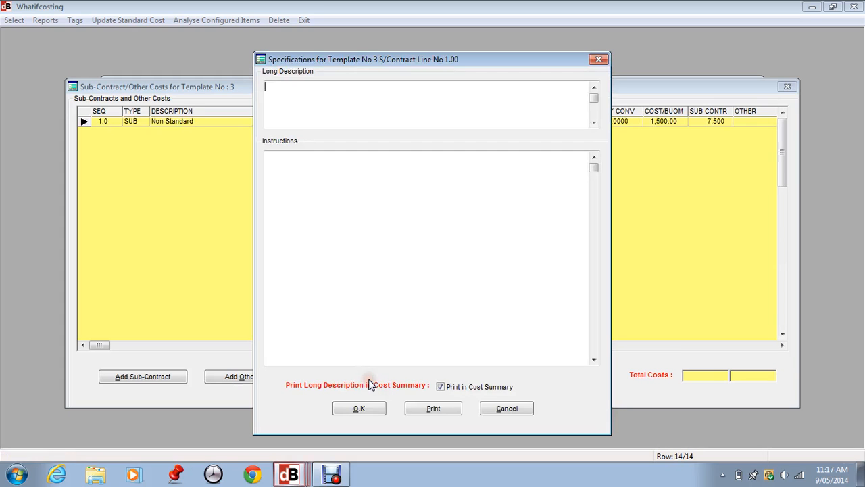
left_click(285, 95)
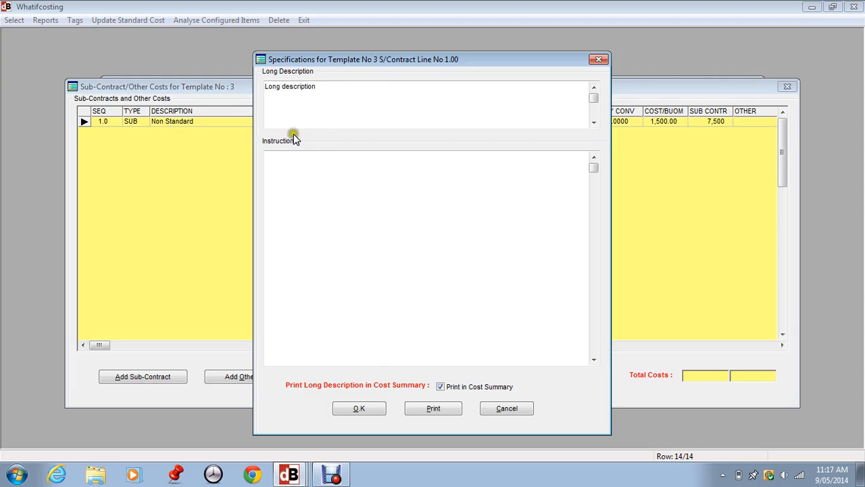
left_click(359, 408)
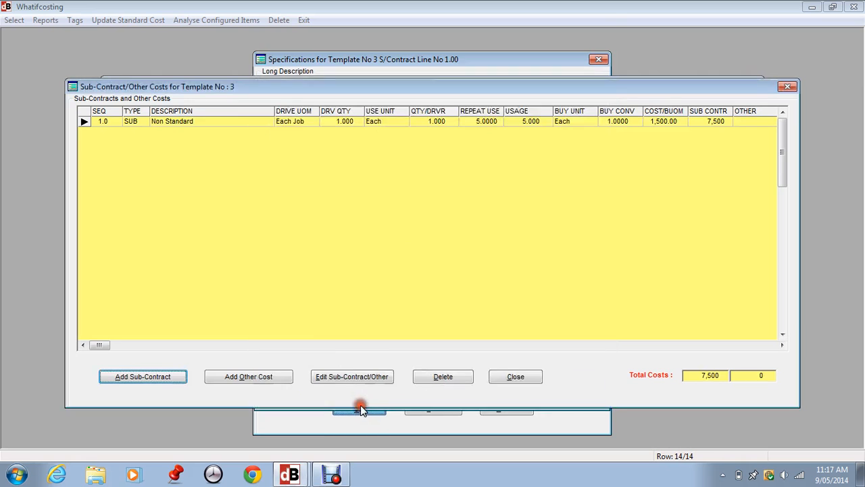
left_click(272, 381)
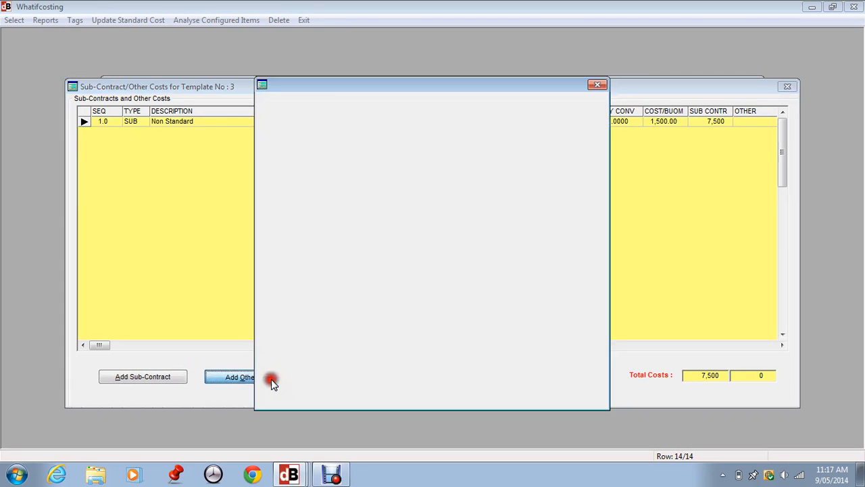
left_click(429, 273)
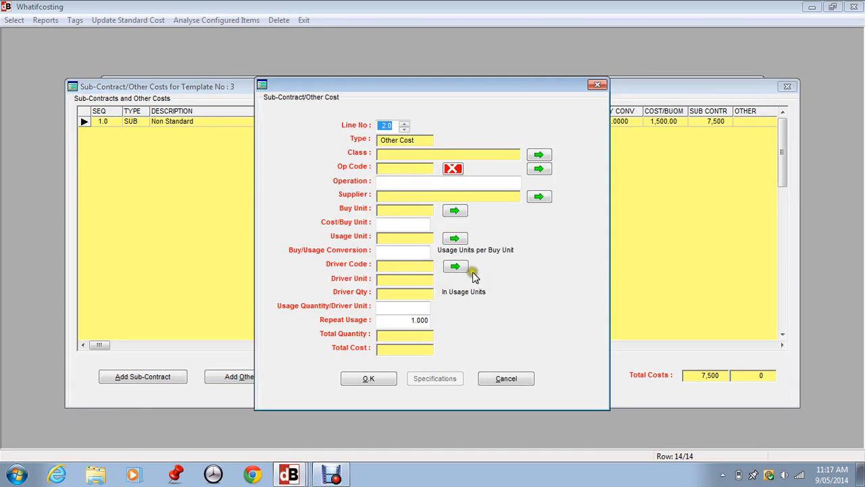
left_click(501, 380)
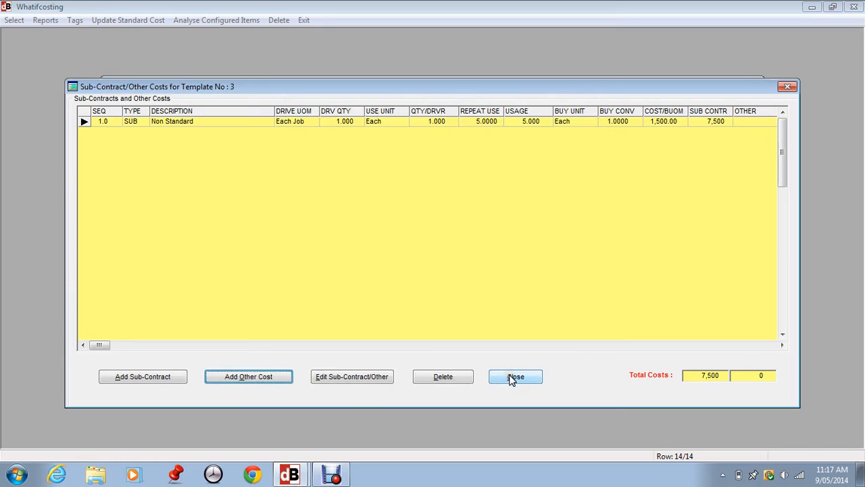
Close the sub-contract list and set template 3's standard sales value to 25,000 in its template details.
left_click(512, 378)
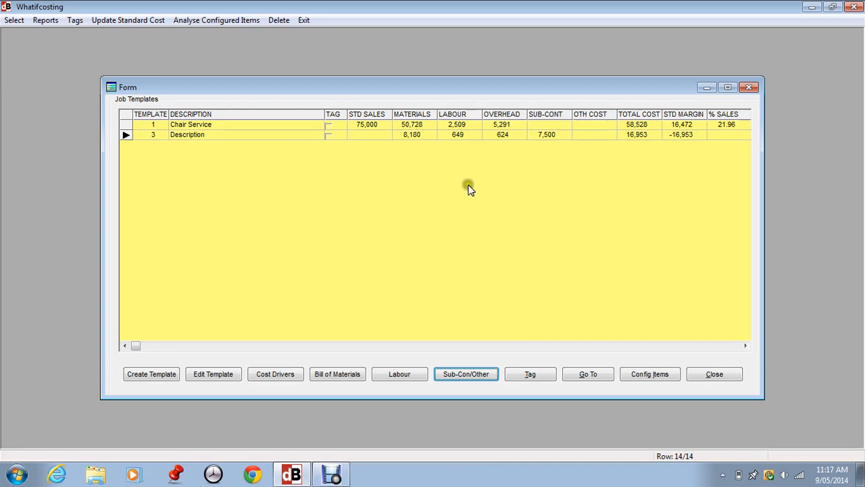
left_click(218, 376)
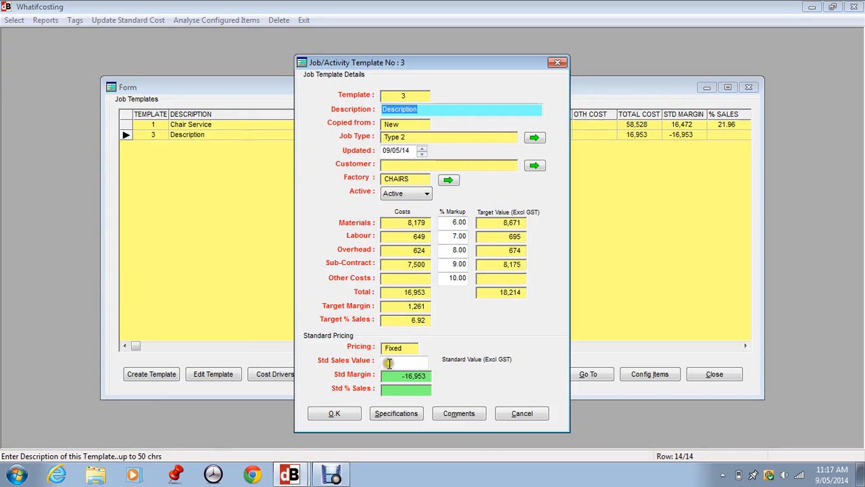
left_click(386, 362)
left_click_drag(385, 361, 436, 358)
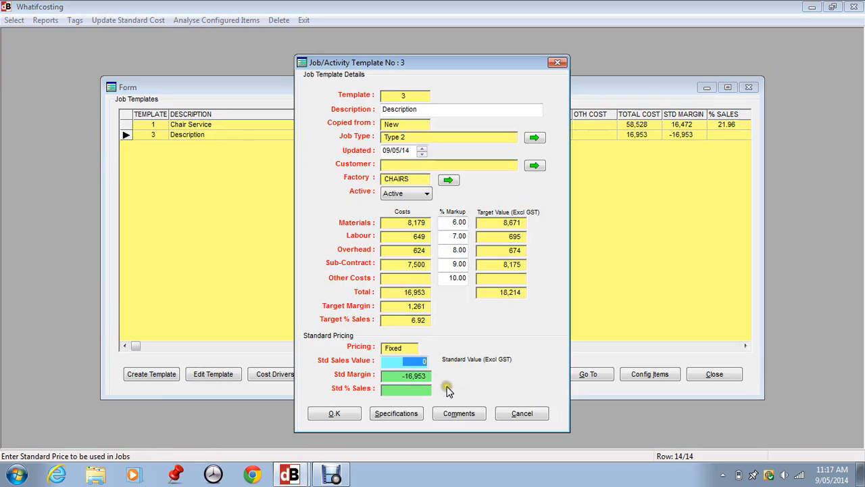
type("25")
key("Tab")
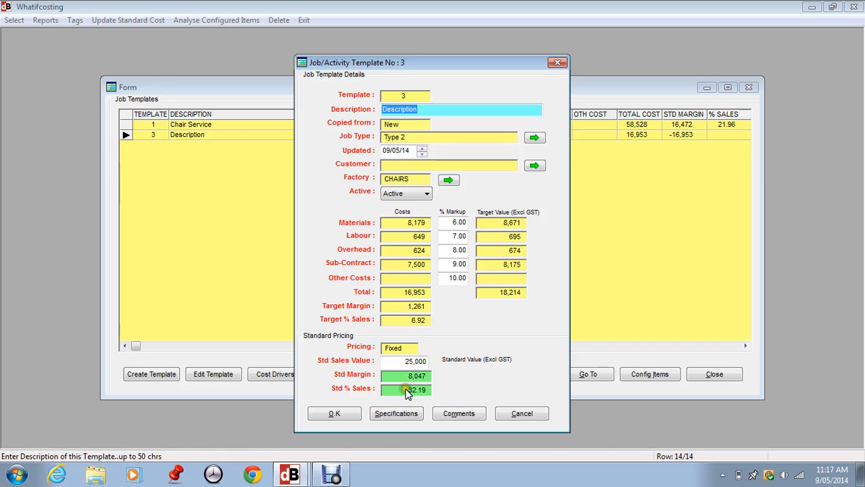
Review template 3's specifications and comments without changing them, and save the template details.
left_click(396, 413)
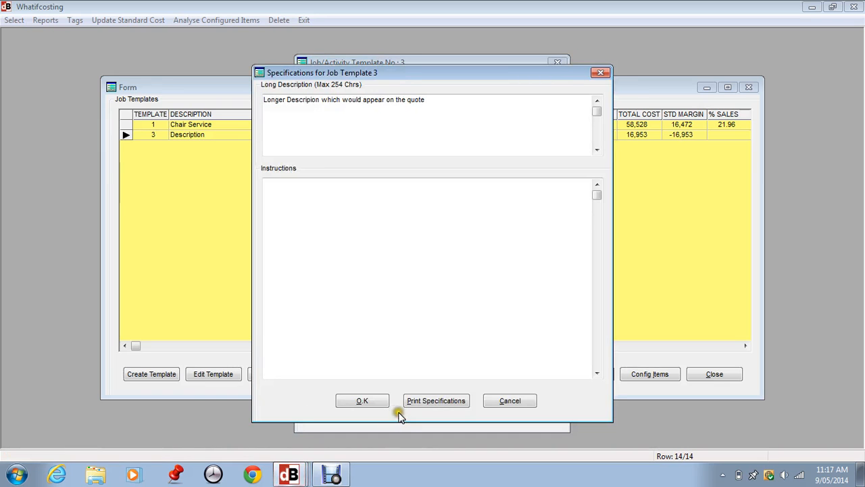
left_click(493, 403)
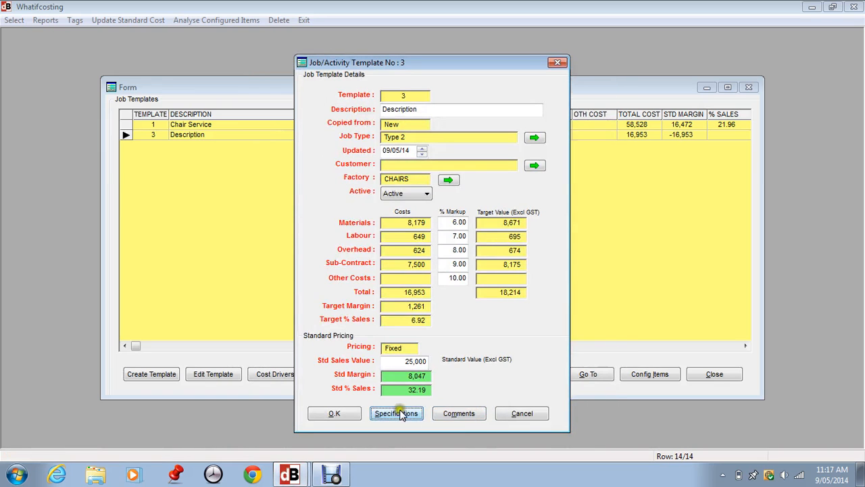
left_click(461, 415)
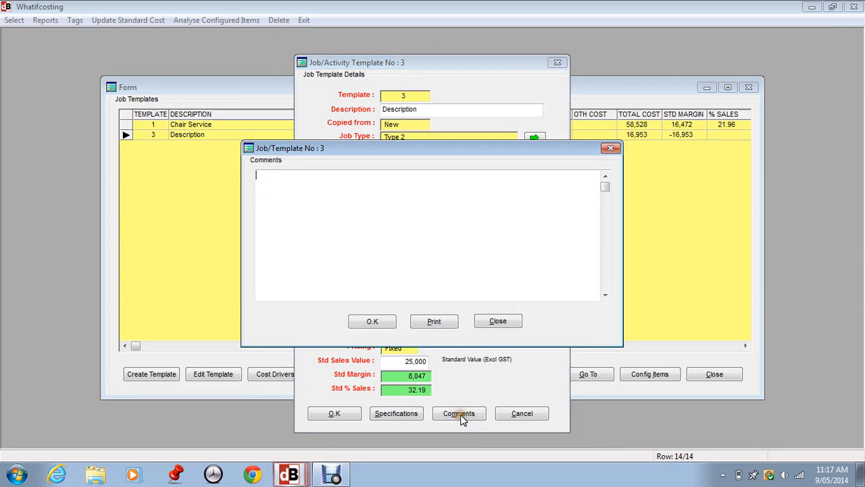
left_click(485, 319)
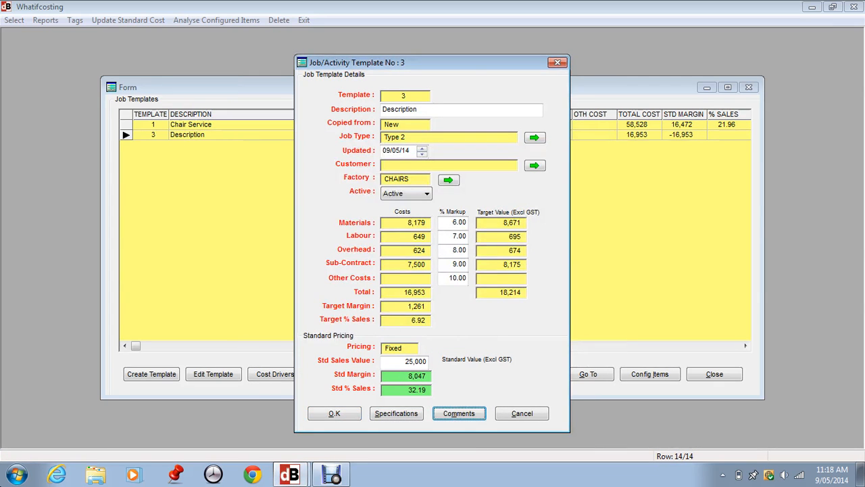
left_click(331, 414)
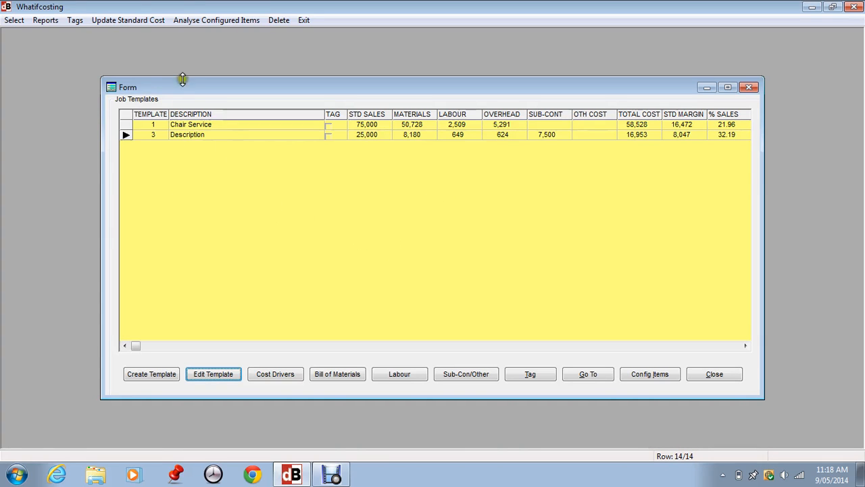
Open the standard cost update for the templates and set its sell prices option to Maintain Current Margin.
left_click(129, 20)
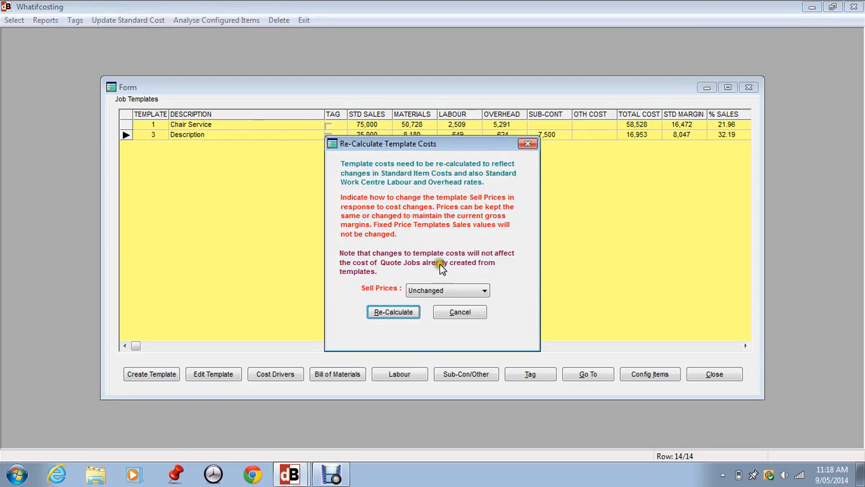
left_click(391, 314)
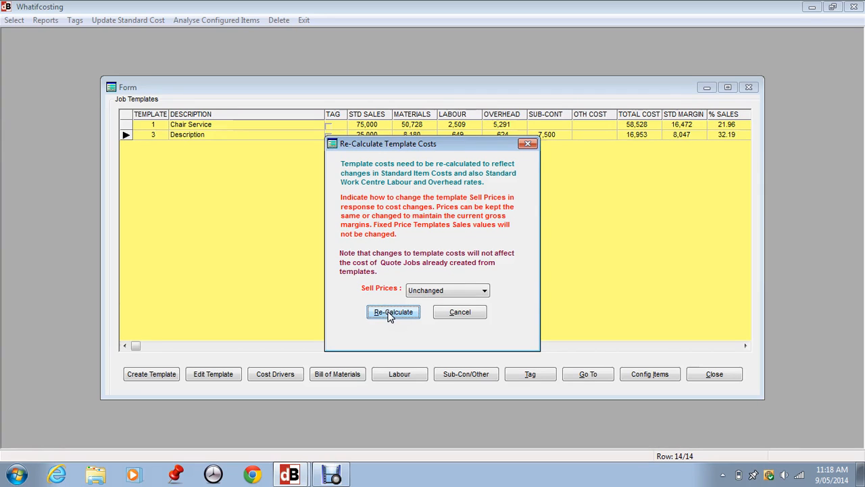
left_click(391, 315)
left_click(438, 292)
left_click(433, 291)
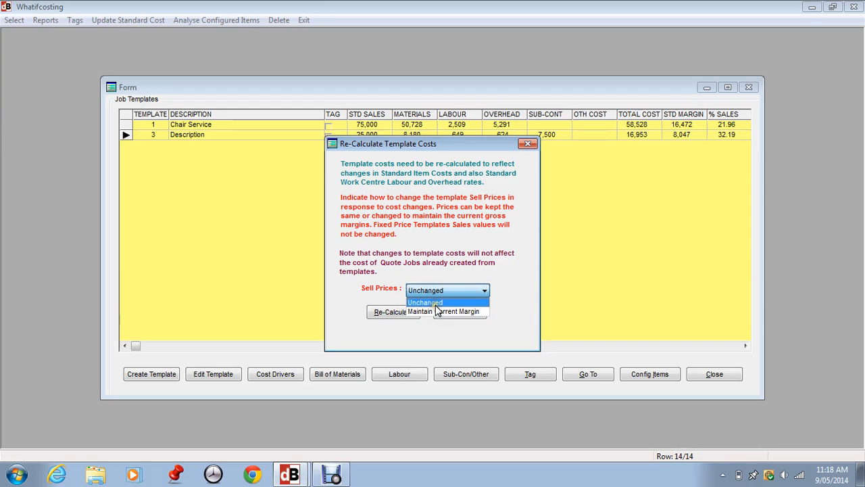
left_click(437, 312)
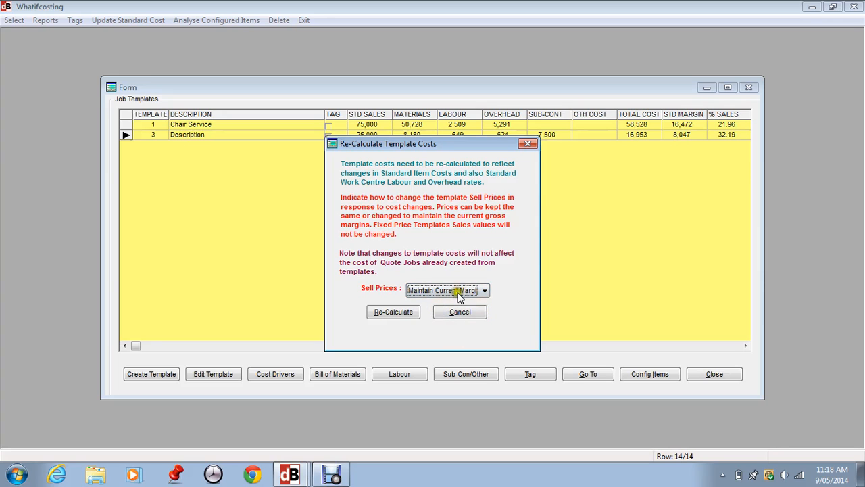
Re-calculate the costs of the job templates with the chosen sell price option.
left_click(399, 313)
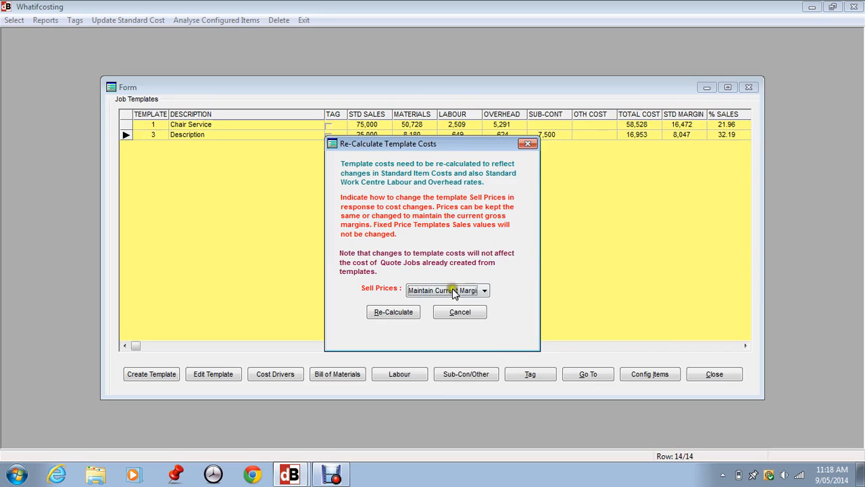
left_click(391, 312)
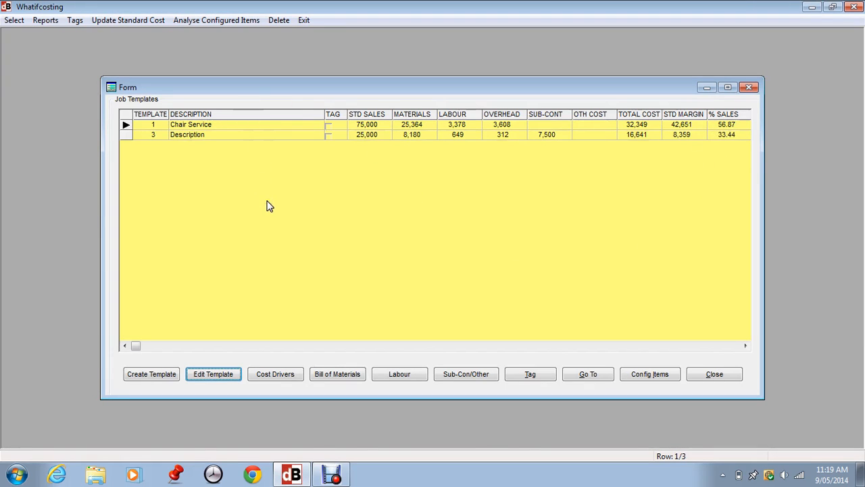
Review the configured items of all templates and the bill of materials of template 1, closing each list.
left_click(214, 21)
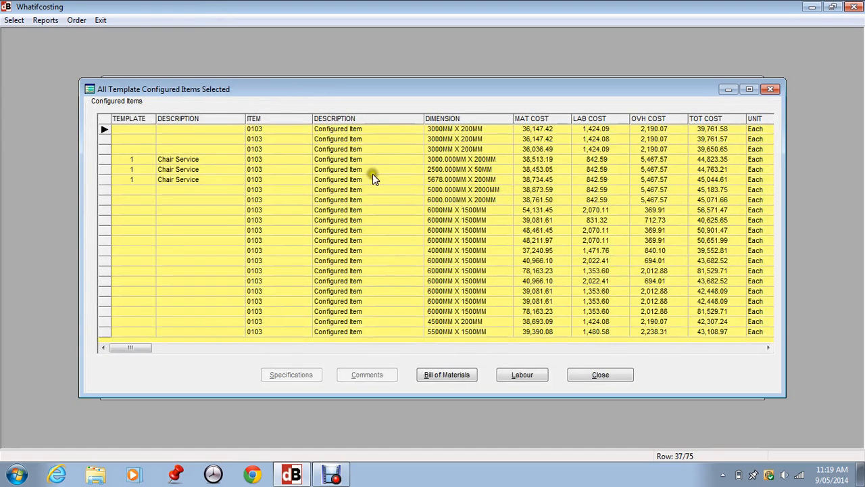
left_click(587, 371)
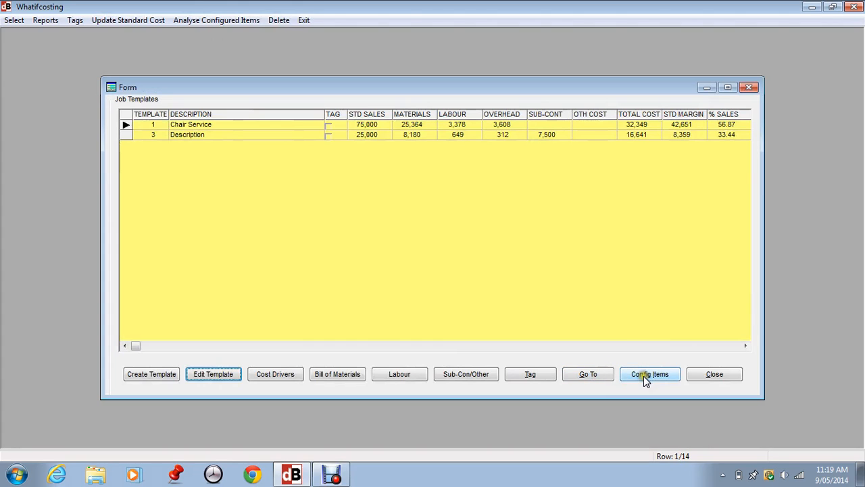
left_click(349, 371)
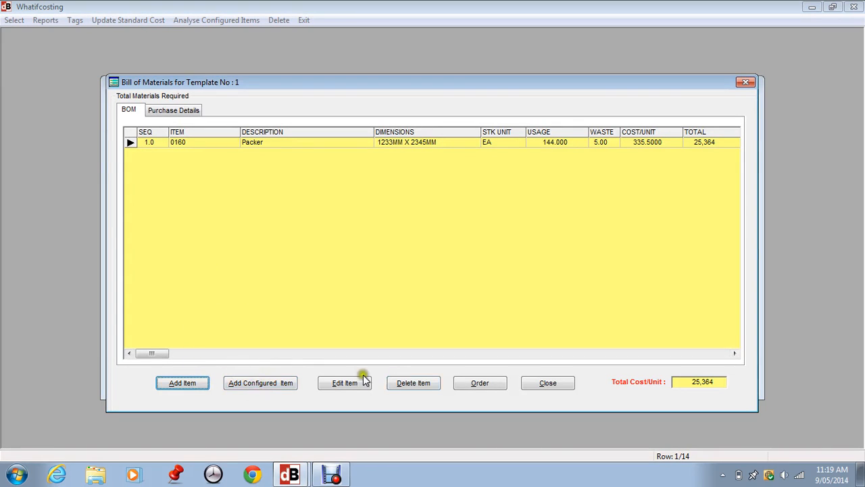
left_click(535, 386)
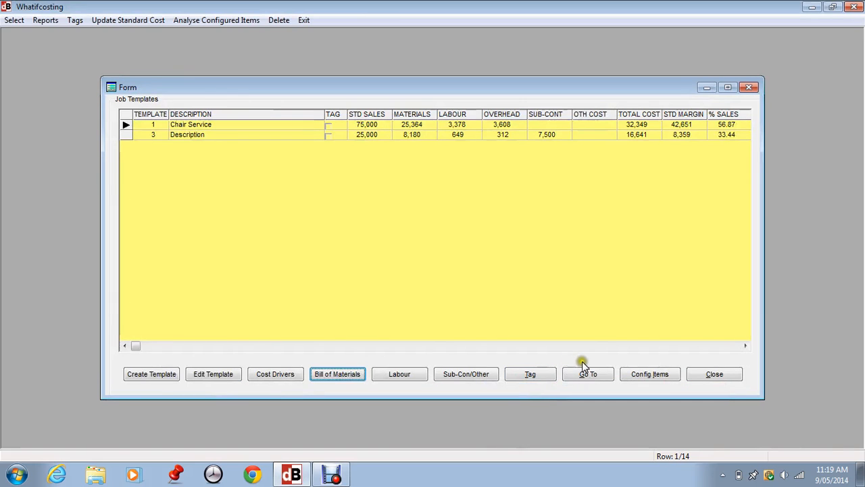
Add item 0103 as a configured item to template 3 and open its specifications.
left_click(153, 134)
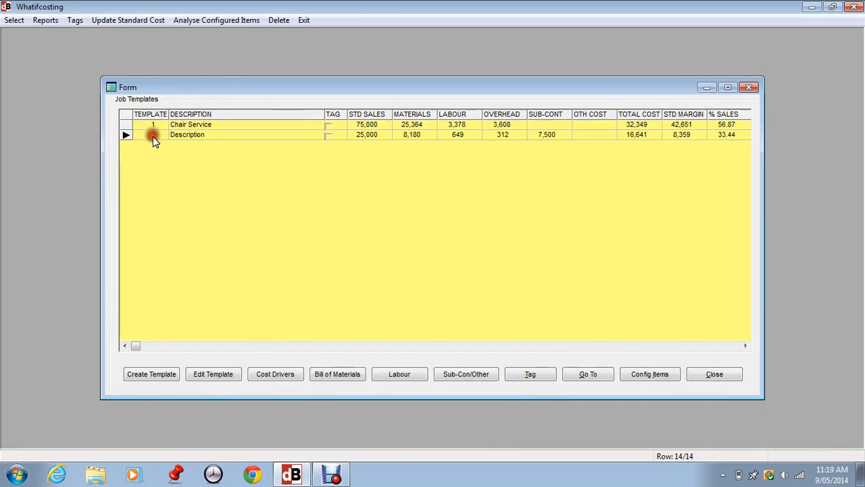
left_click(637, 374)
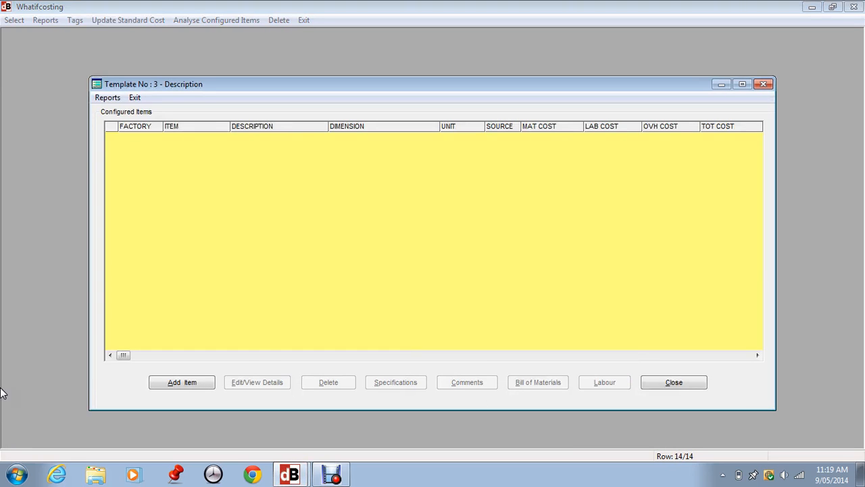
left_click(164, 382)
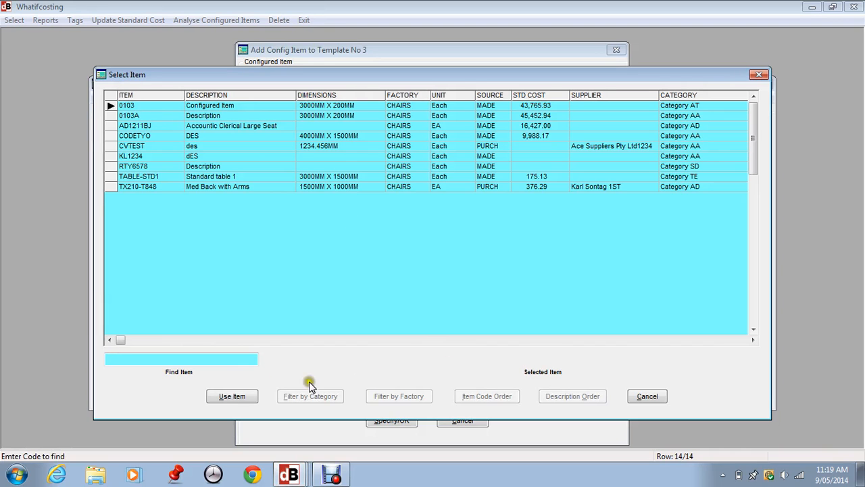
left_click(233, 396)
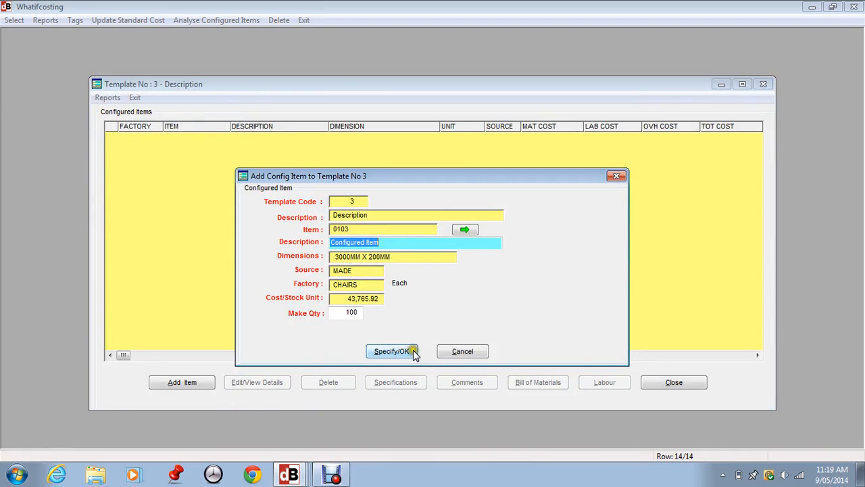
left_click(392, 352)
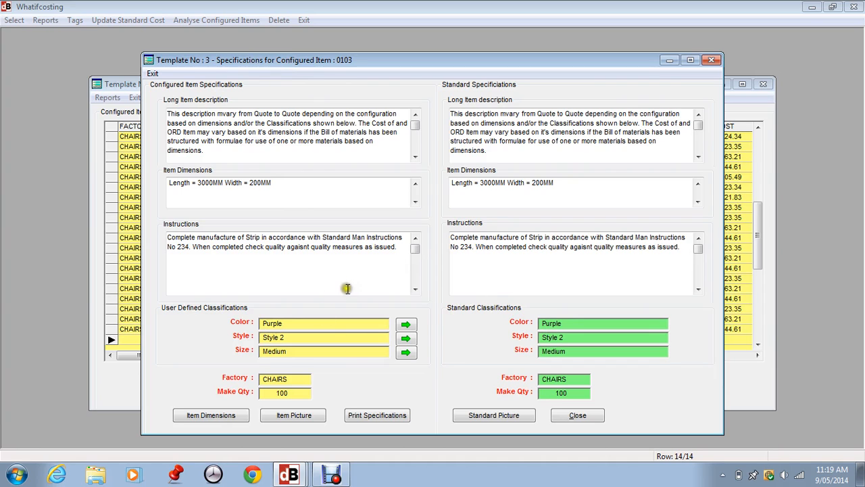
Set the Length dimension of configured item 0103 to 4000 mm.
left_click(213, 415)
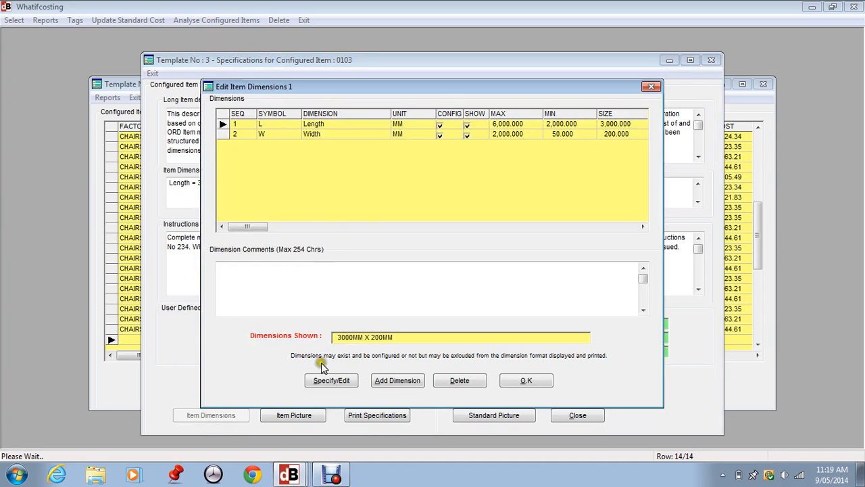
left_click(326, 380)
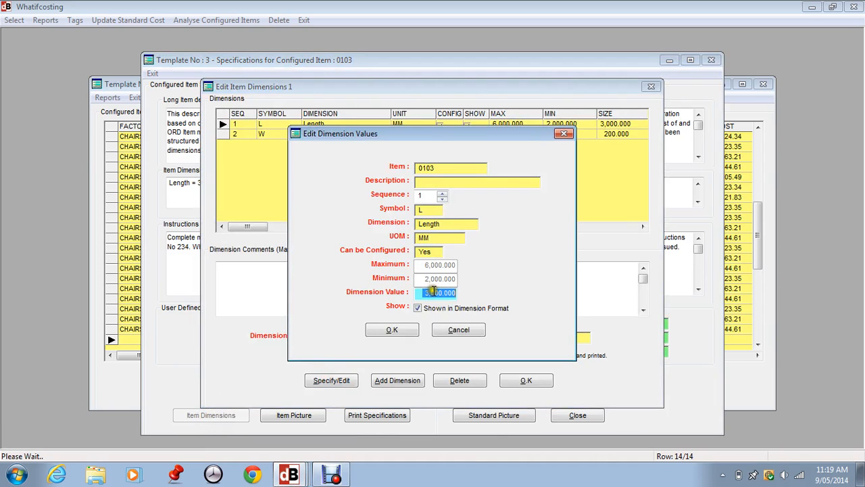
type("4000")
key("Tab")
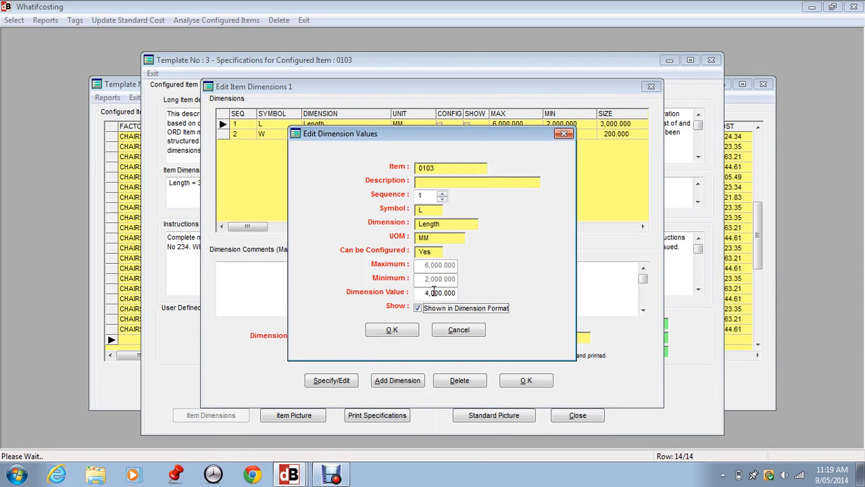
left_click(392, 330)
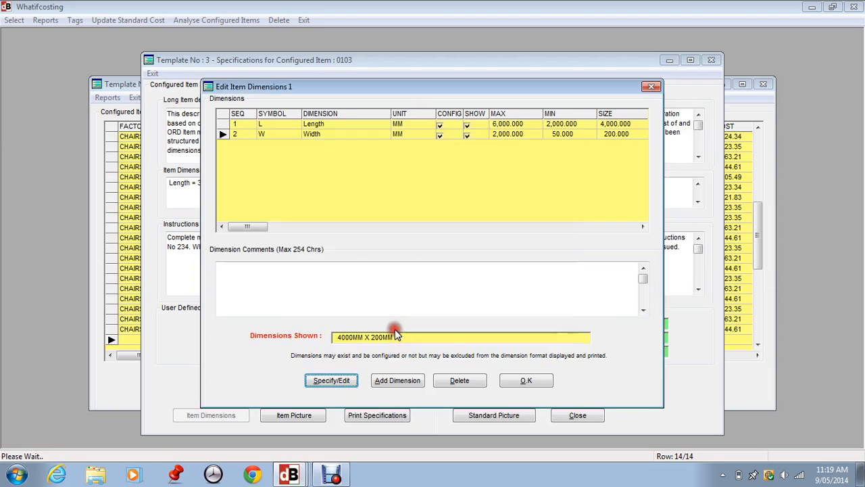
Set the configured item's Width dimension to 1000 mm and confirm the item dimensions.
left_click(331, 380)
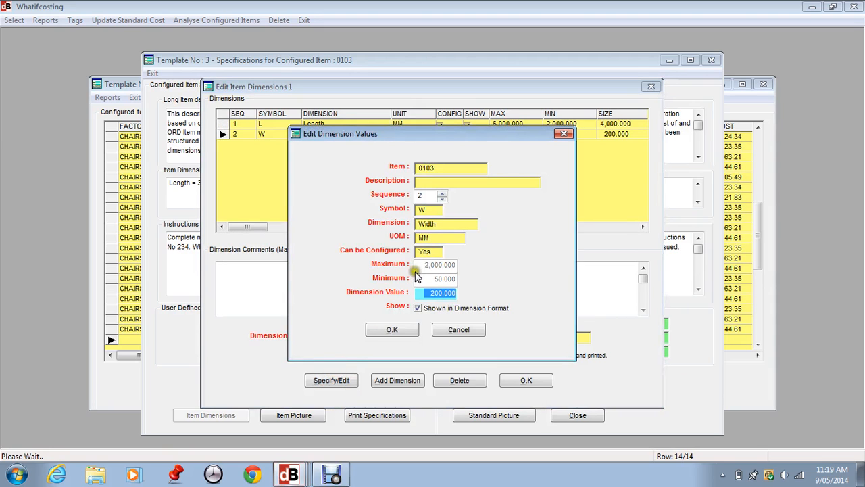
type("10")
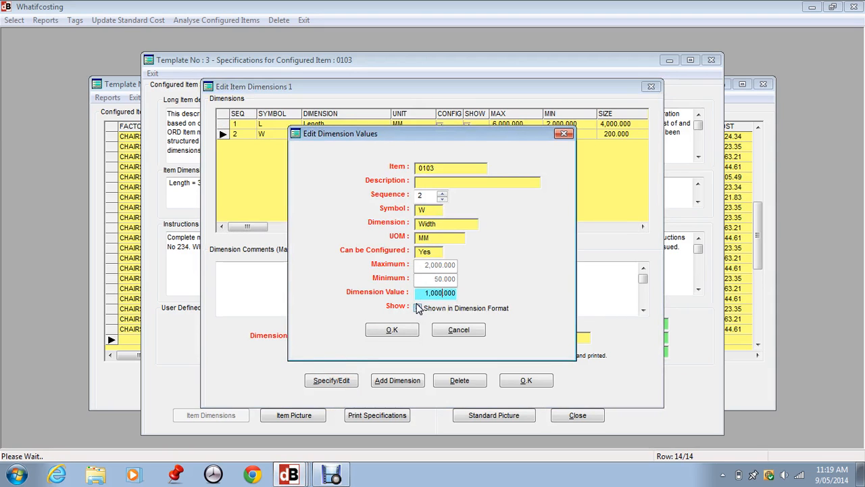
left_click(418, 308)
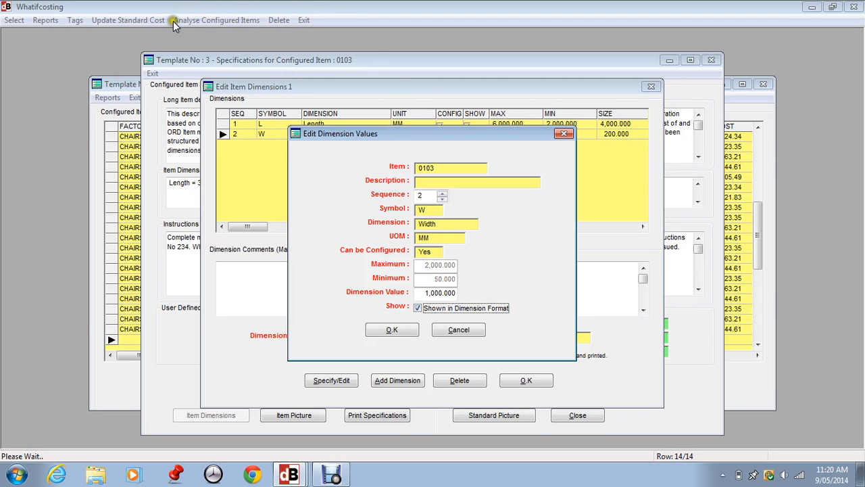
left_click(389, 328)
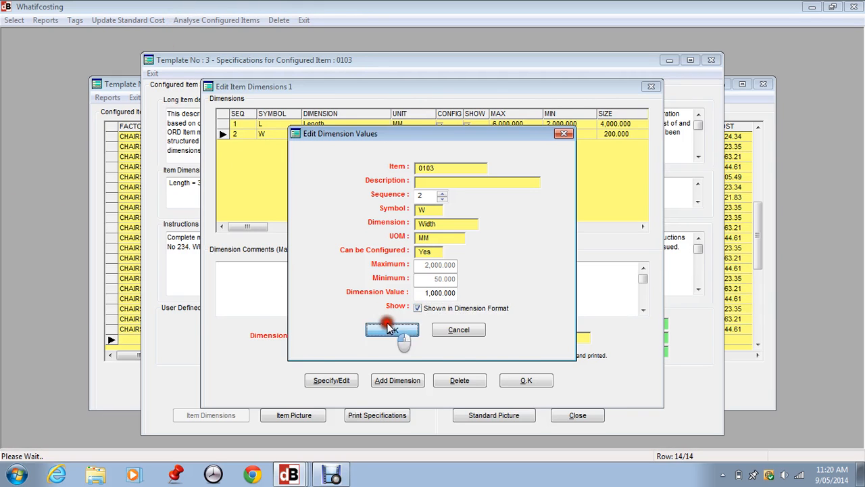
left_click(526, 380)
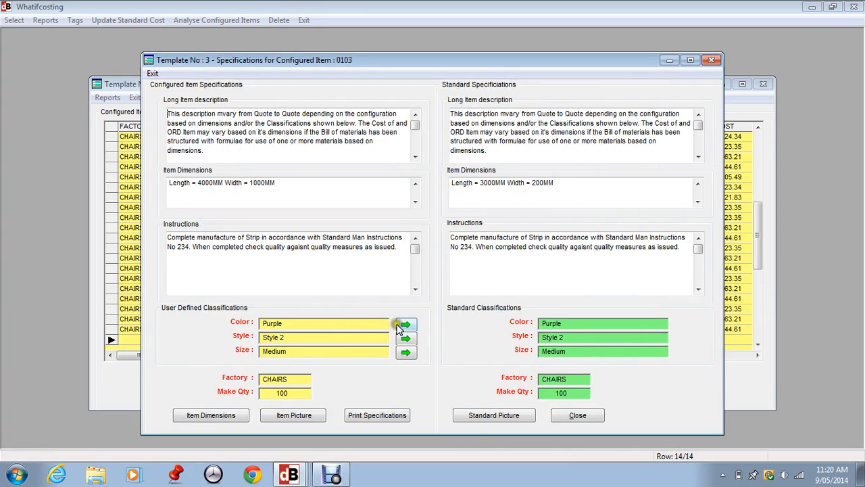
Change the configured item's color classification to Red and close its specifications.
left_click(405, 325)
left_click(356, 210)
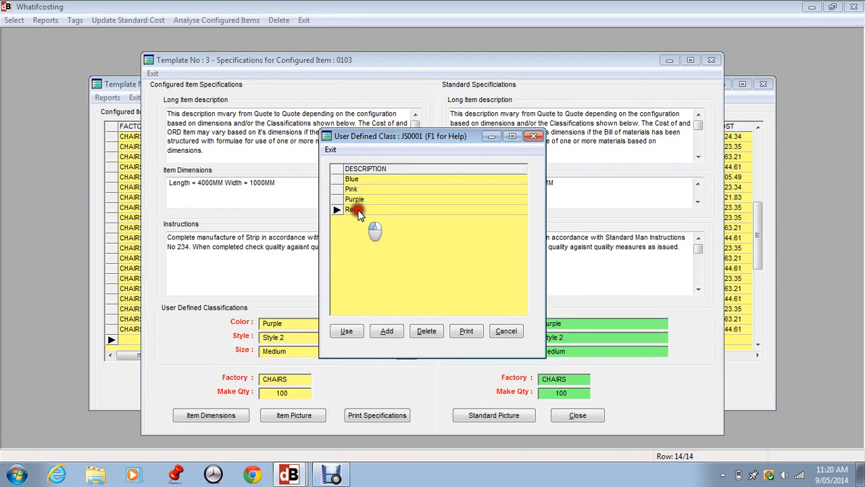
left_click(358, 331)
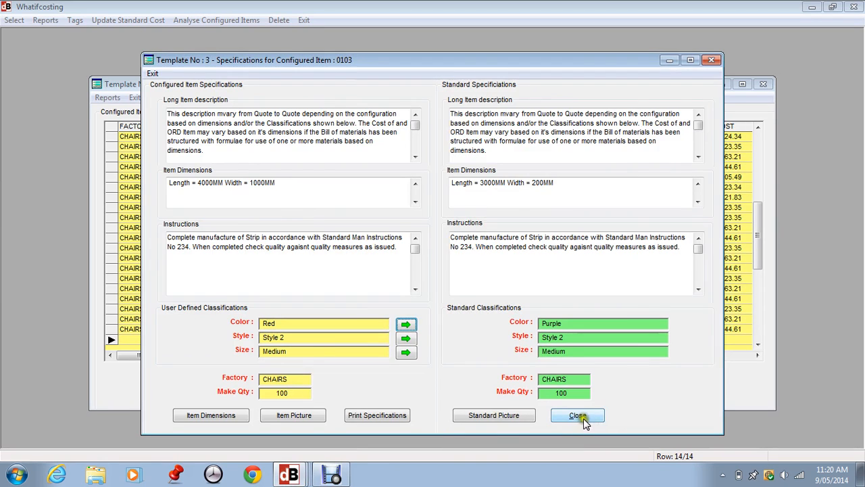
left_click(564, 418)
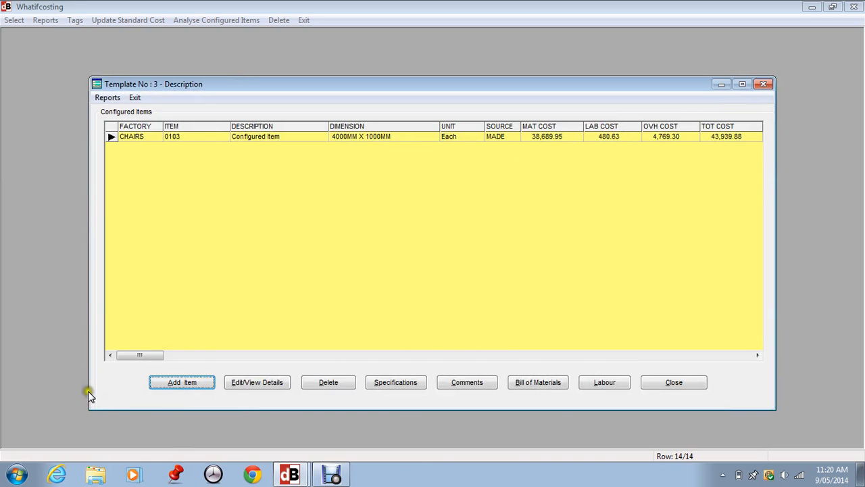
Review the bill of materials of configured item 0103, then close it and template 3's configured items list.
left_click(540, 383)
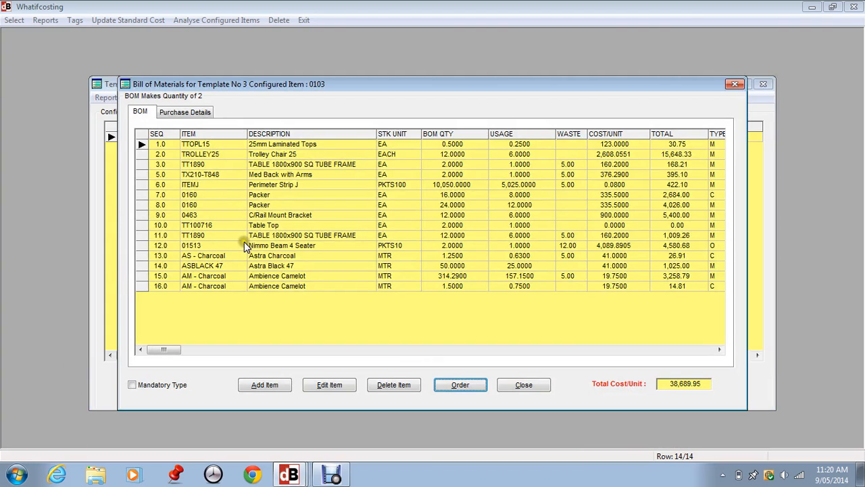
left_click(515, 384)
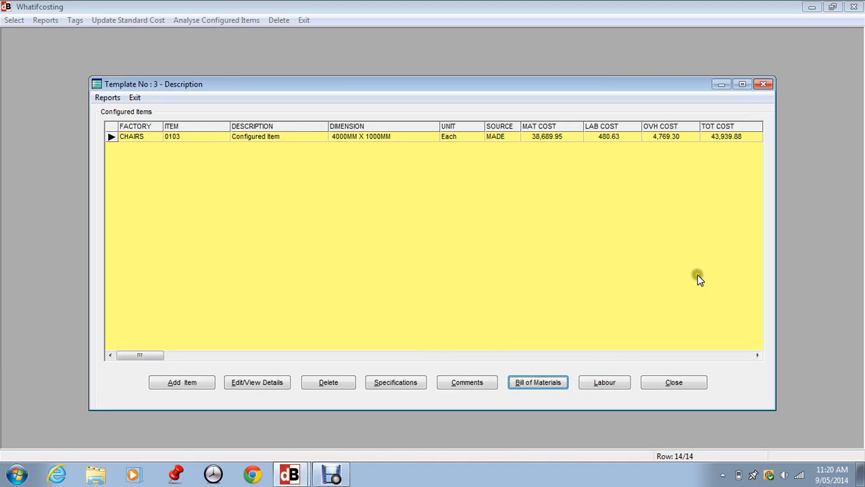
left_click(674, 383)
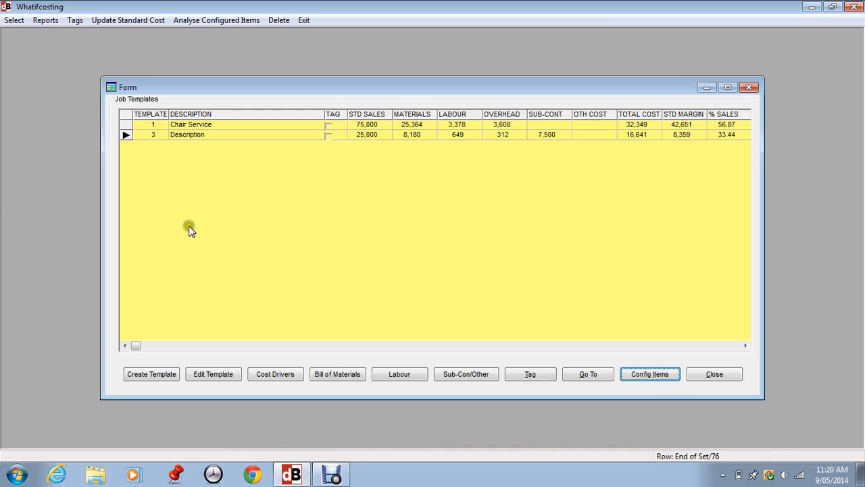
Add configured item 0103 to template 3's bill of materials with a usage of 1 per driver unit, and close the bill.
left_click(334, 374)
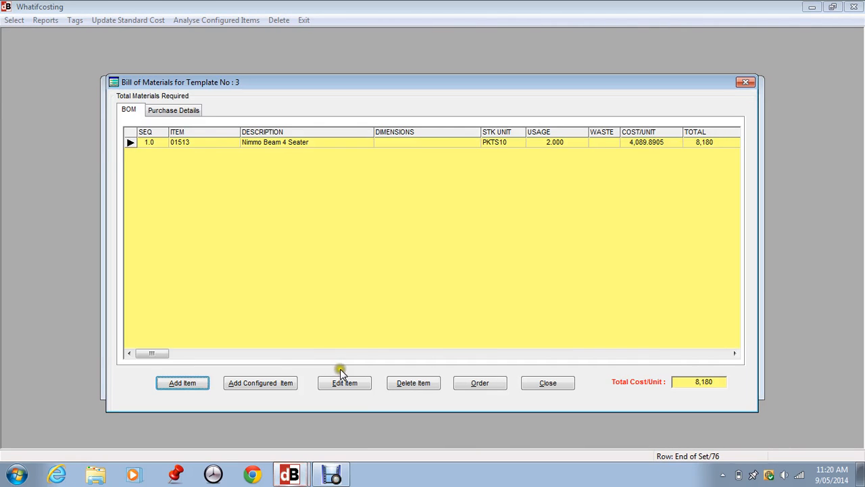
left_click(284, 382)
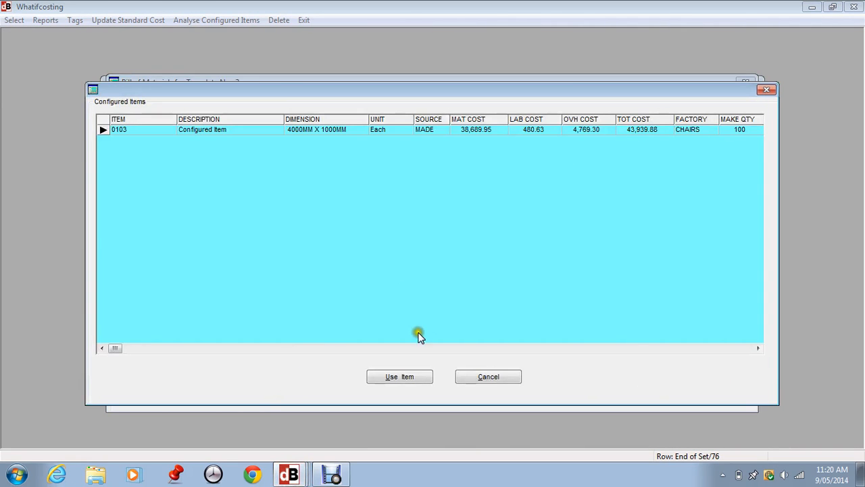
left_click(408, 377)
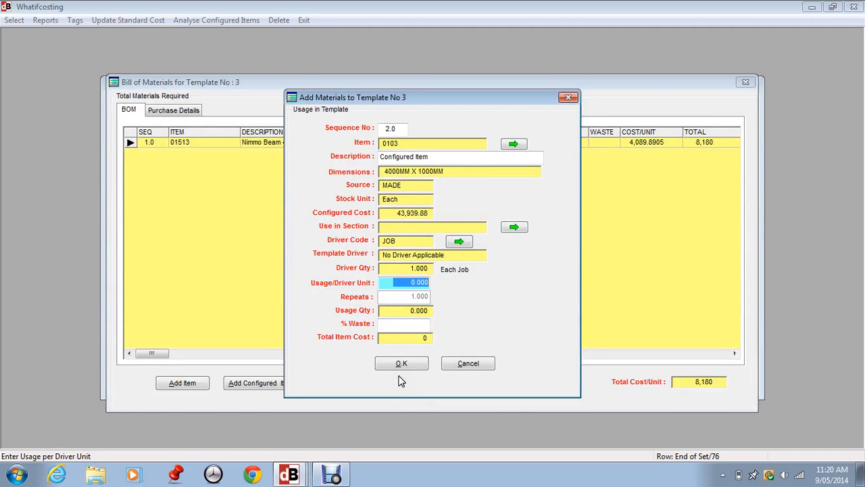
type("1")
key("Tab")
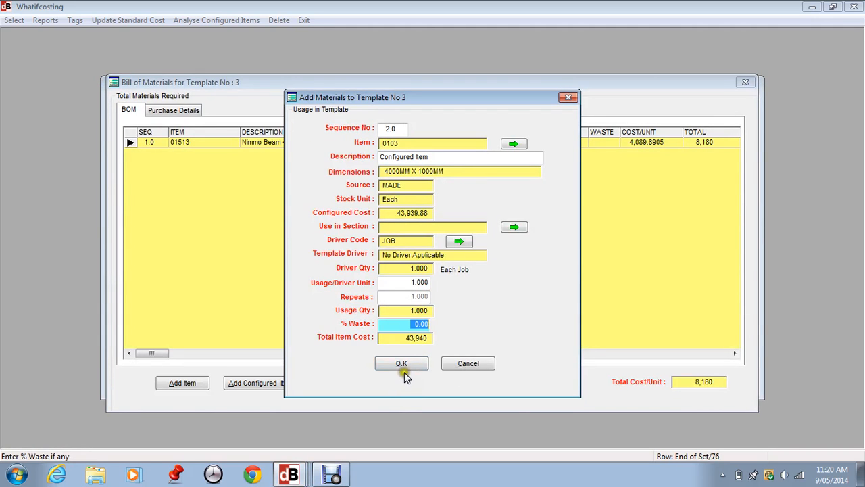
left_click(403, 364)
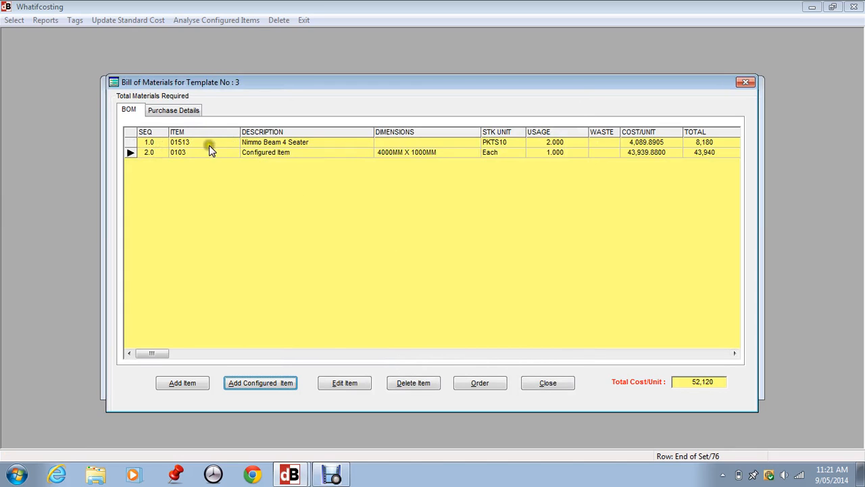
left_click(557, 383)
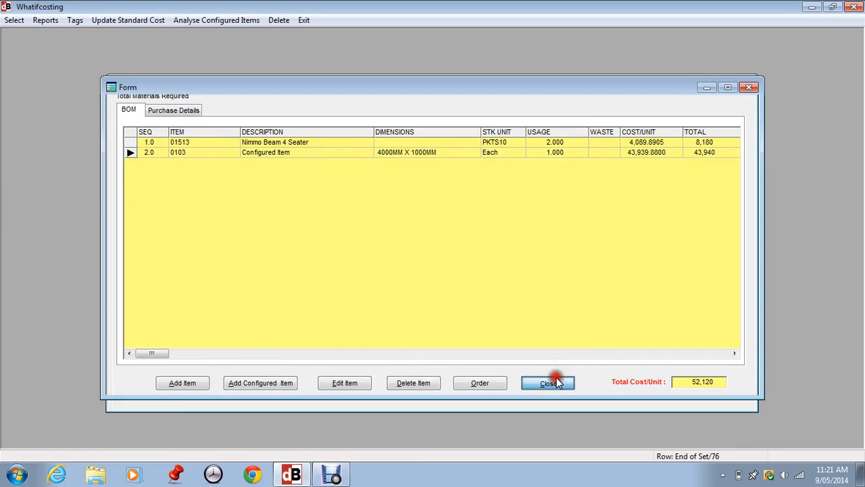